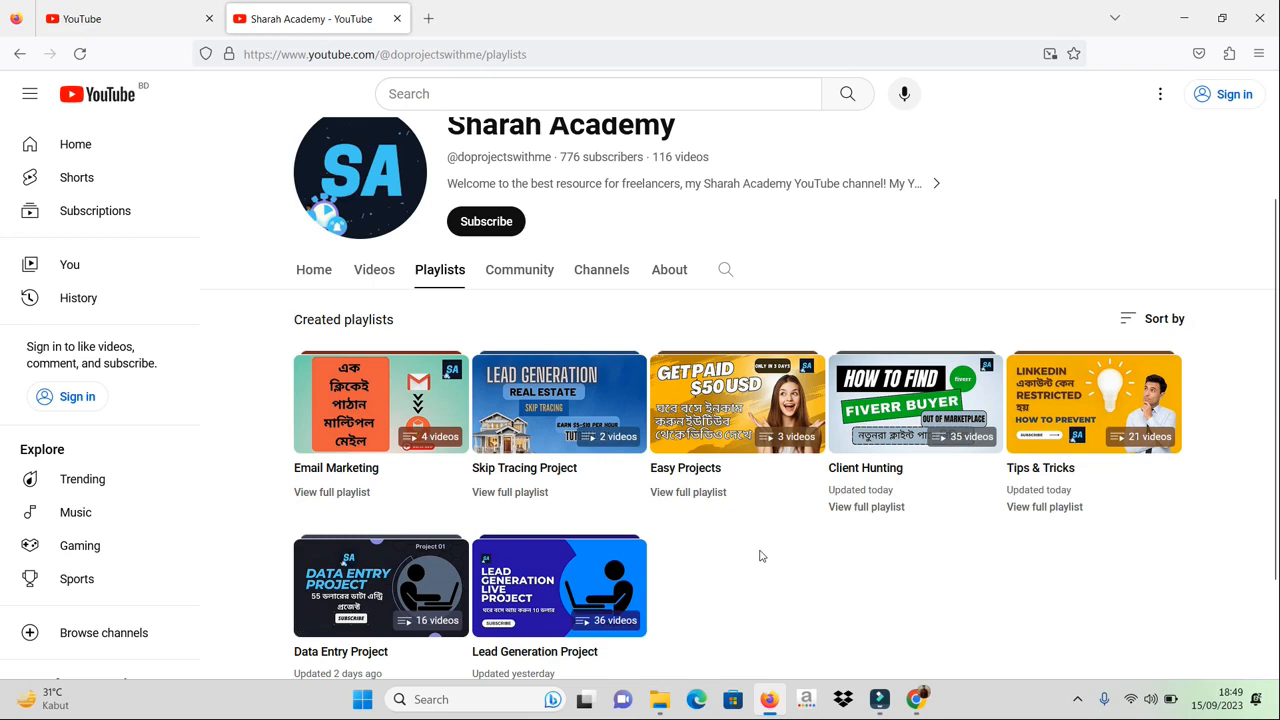
# Show the Channels section of the Sharah Academy YouTube channel.
pyautogui.moveTo(420, 428)
pyautogui.click(599, 274)
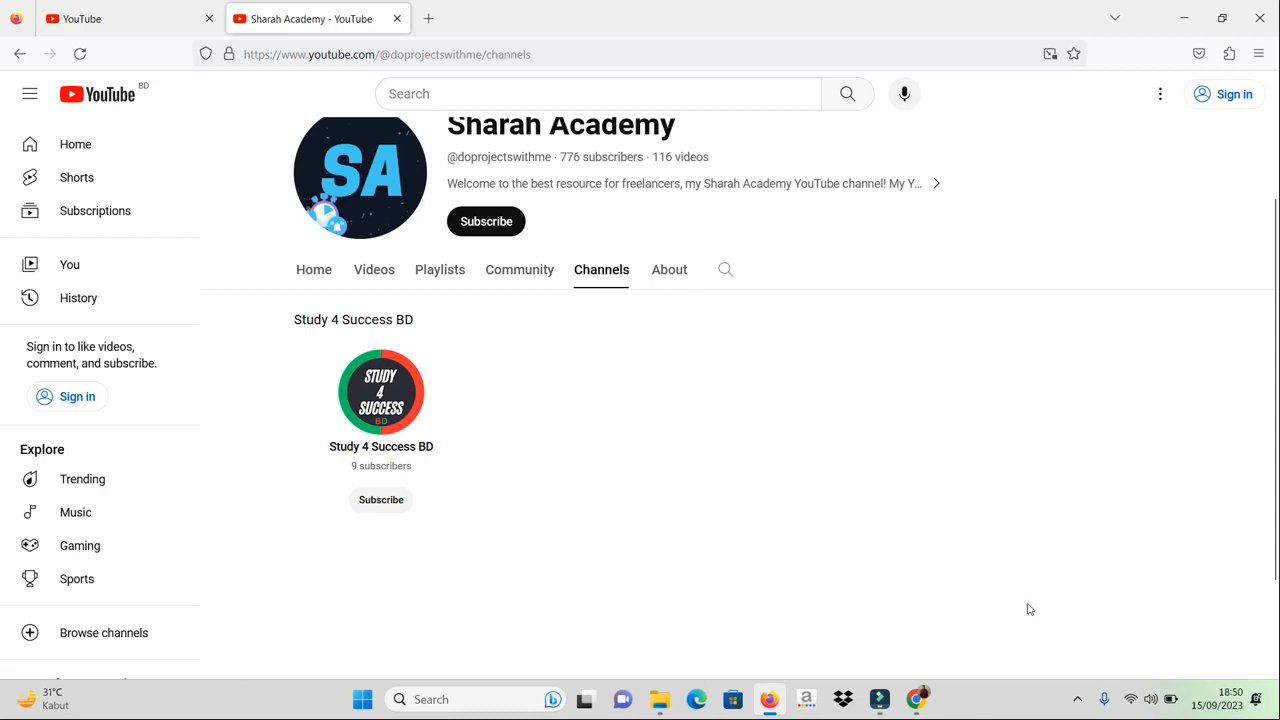
# Switch to Chrome and examine the service count, ratings and prices in Fiverr's "create memes" search results.
pyautogui.click(916, 699)
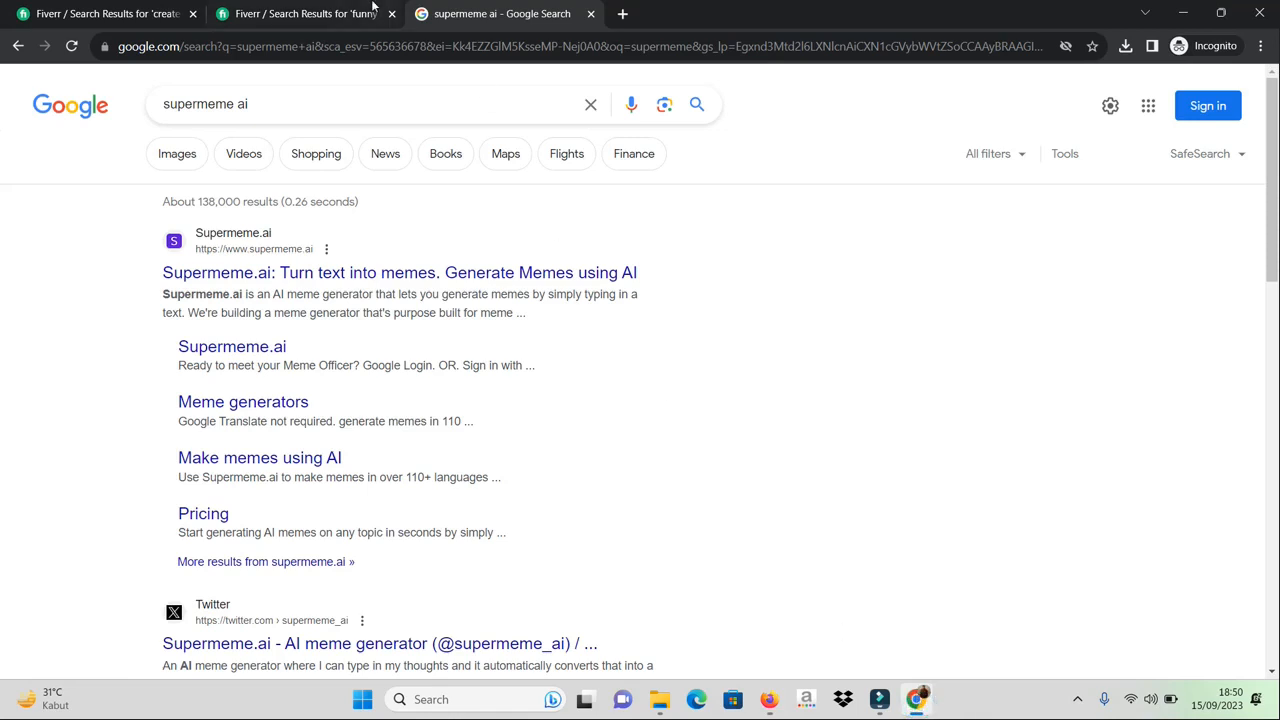
pyautogui.click(122, 10)
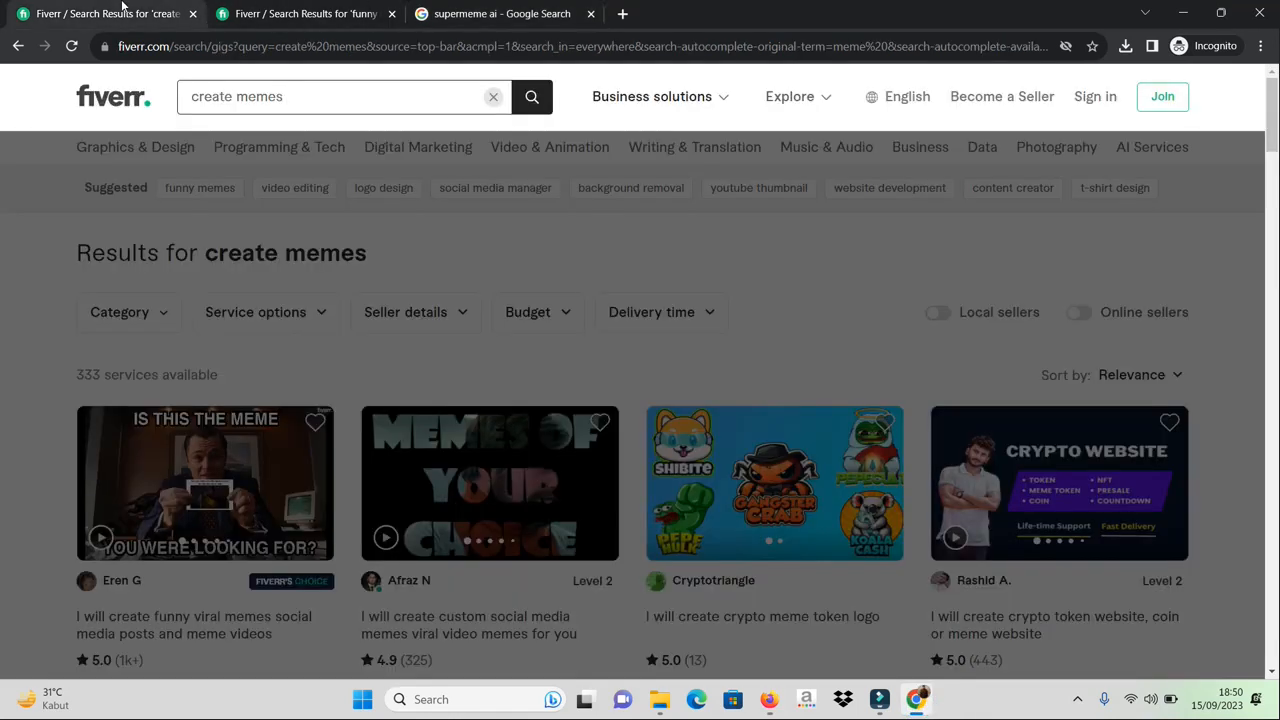
pyautogui.click(42, 172)
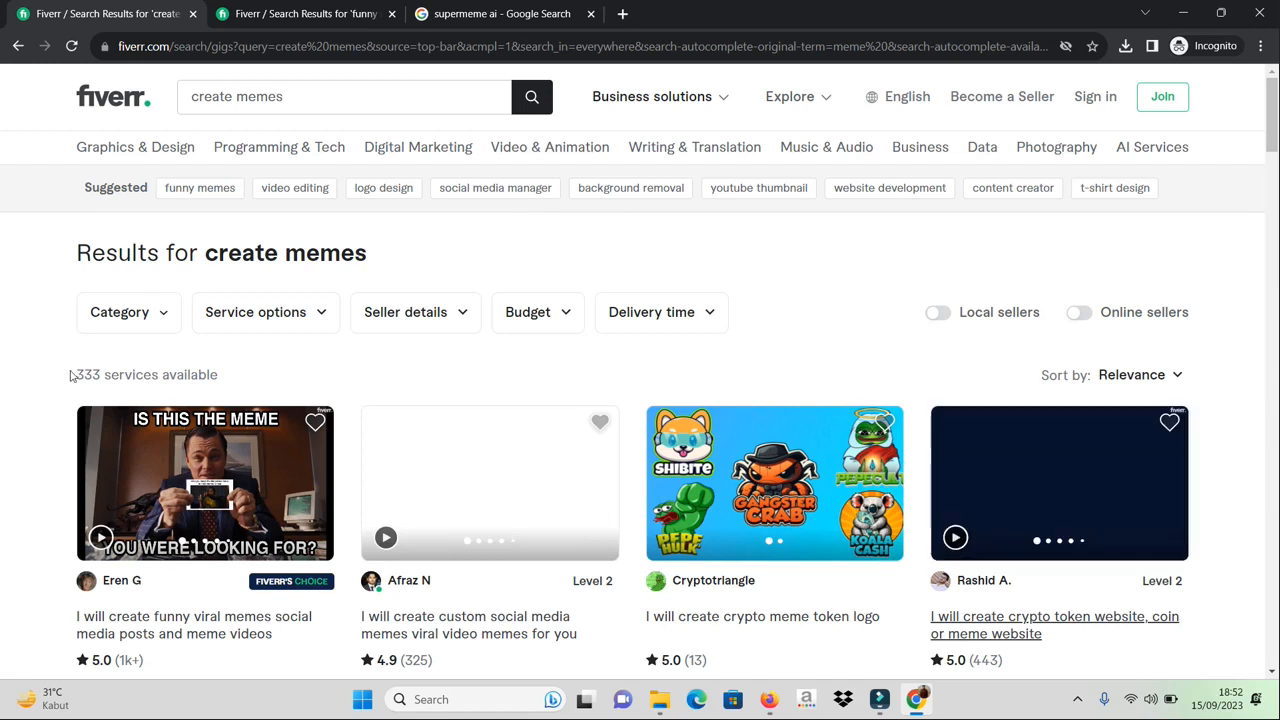
pyautogui.moveTo(78, 374); pyautogui.dragTo(101, 374)
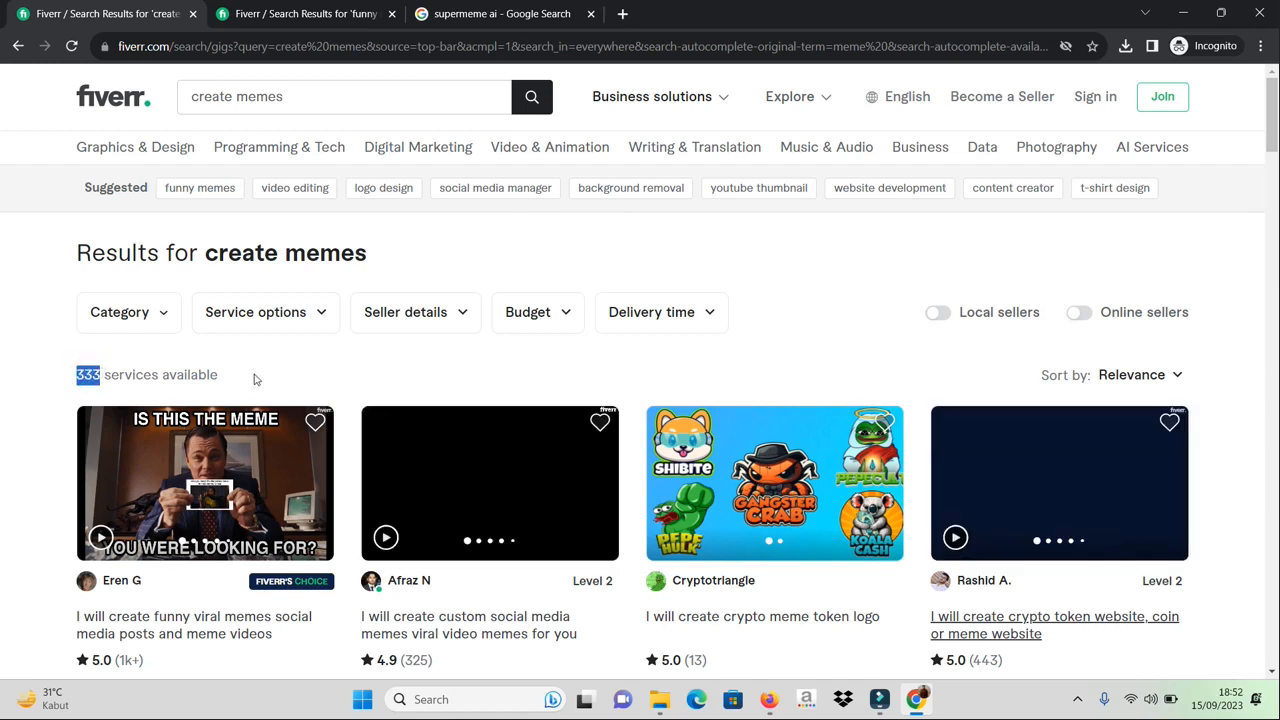
pyautogui.scroll(-3, 470, 515)
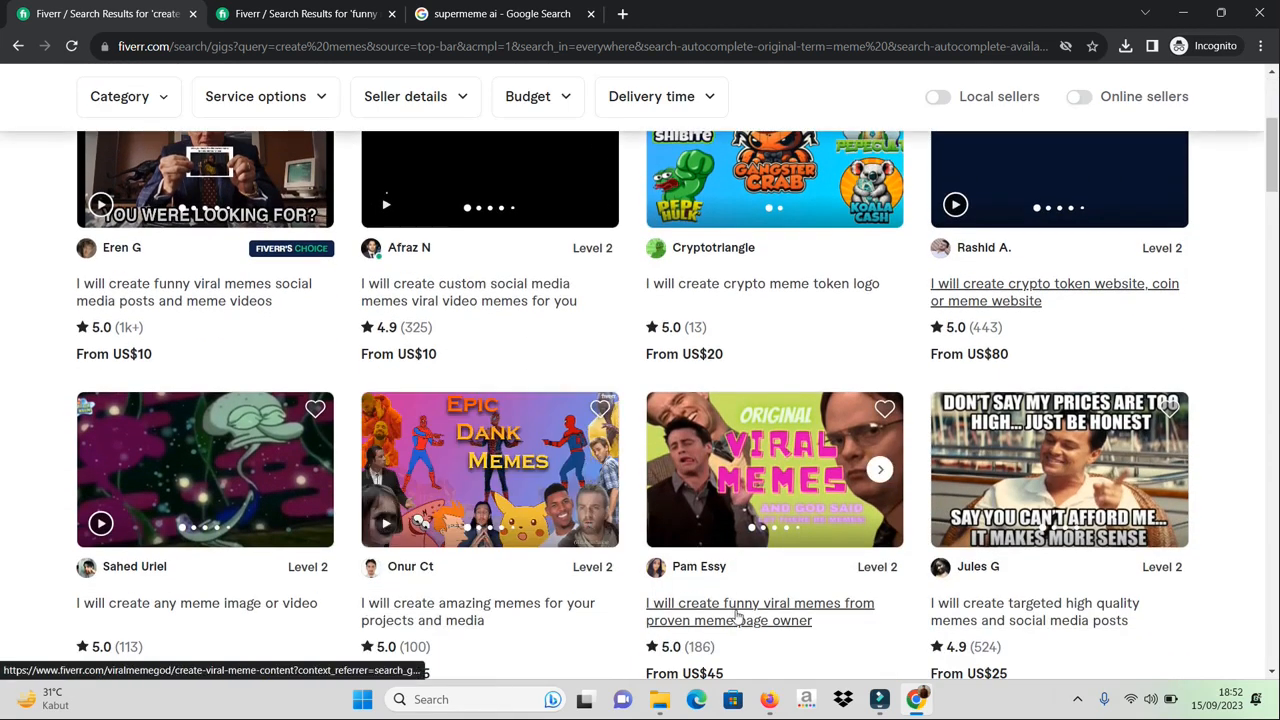
pyautogui.scroll(3, 738, 620)
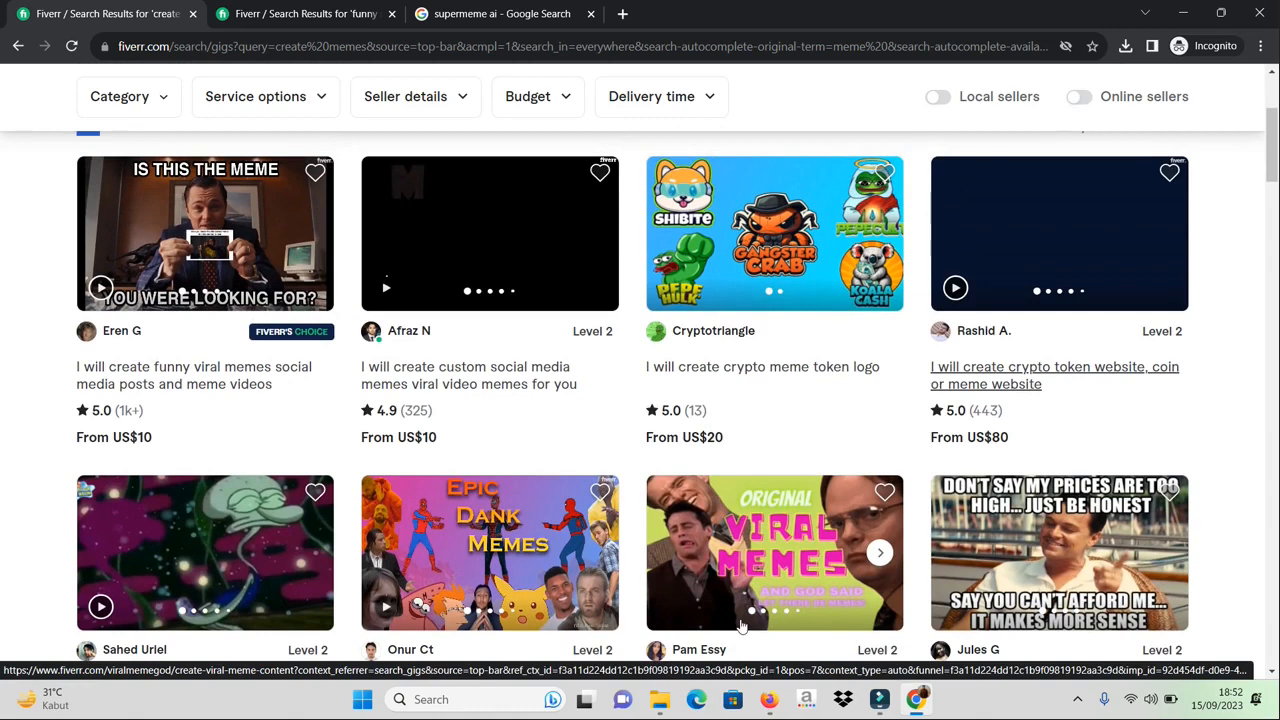
pyautogui.scroll(-2, 741, 624)
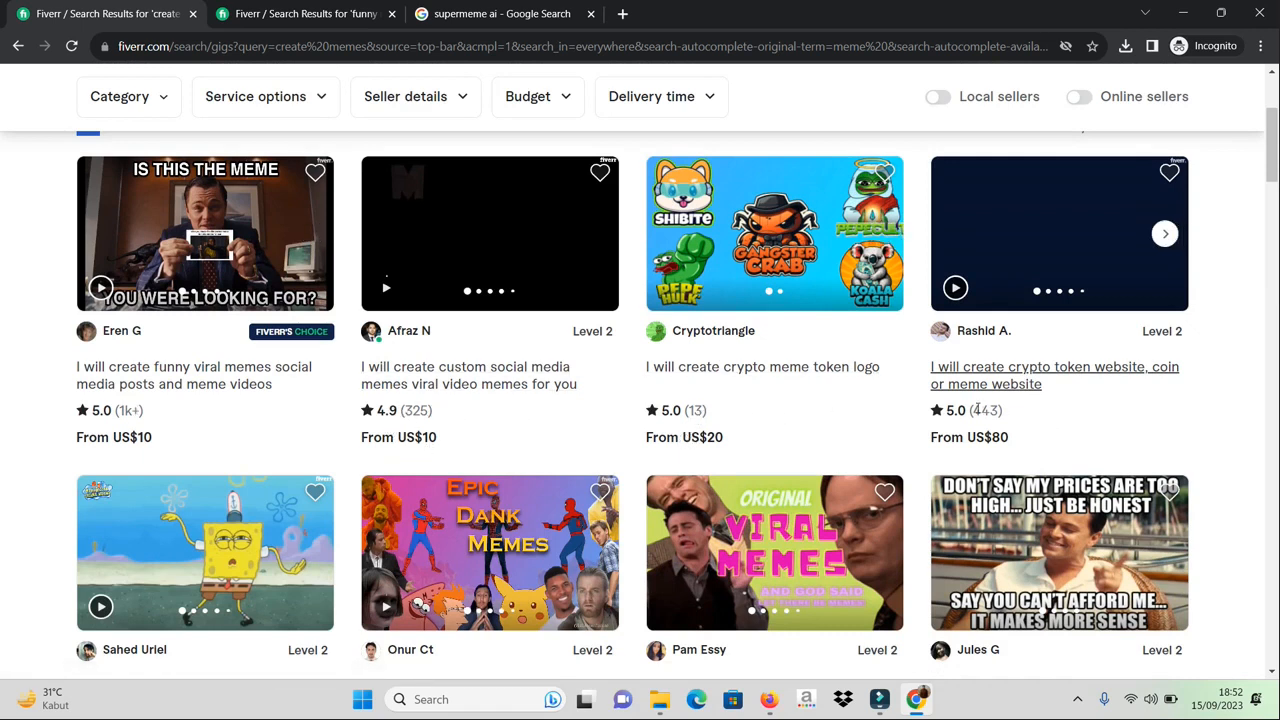
pyautogui.scroll(-4, 905, 473)
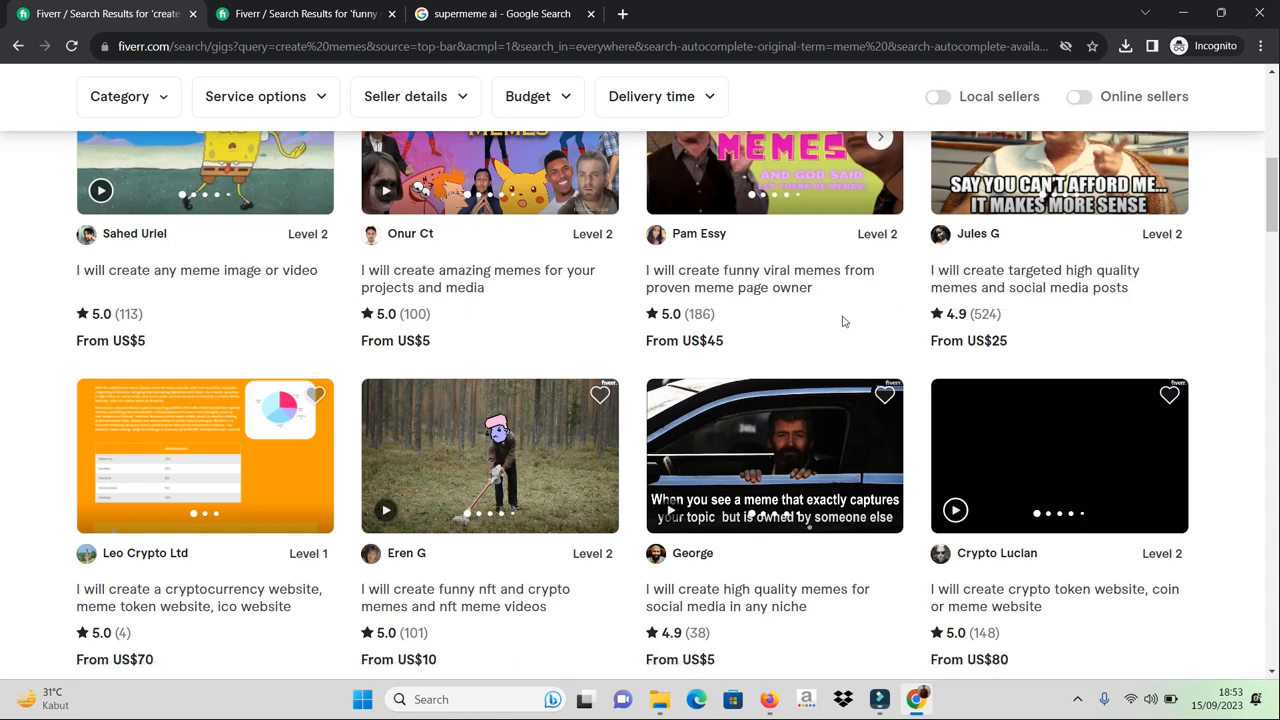
# Compare Fiverr's "funny memes" results with the "create memes" results, checking the service count, ratings and prices.
pyautogui.click(313, 19)
pyautogui.click(425, 217)
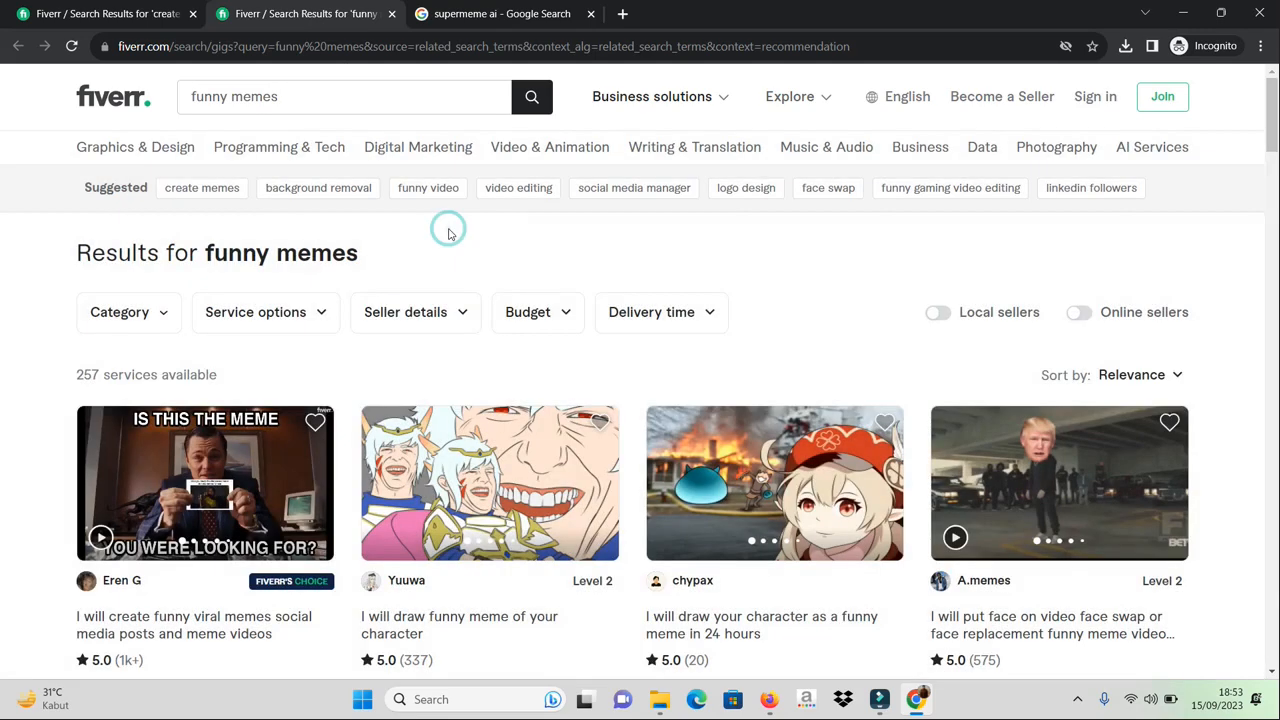
pyautogui.click(127, 8)
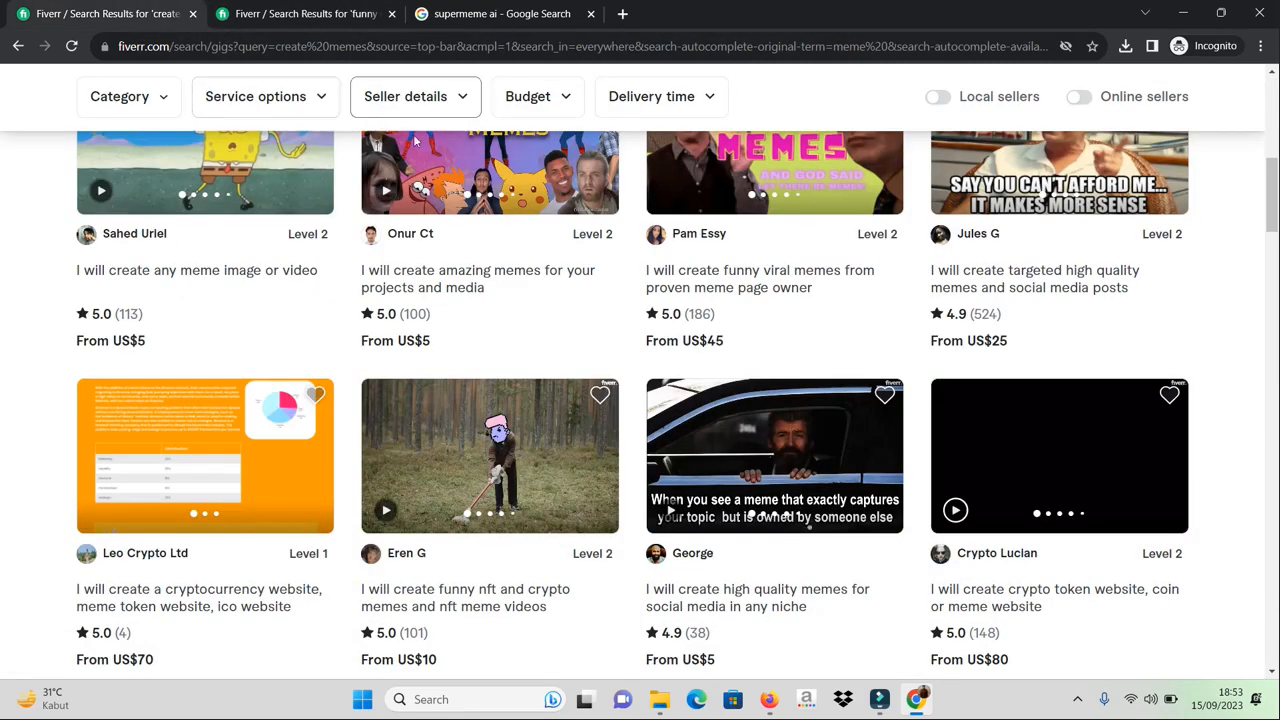
pyautogui.scroll(10, 484, 398)
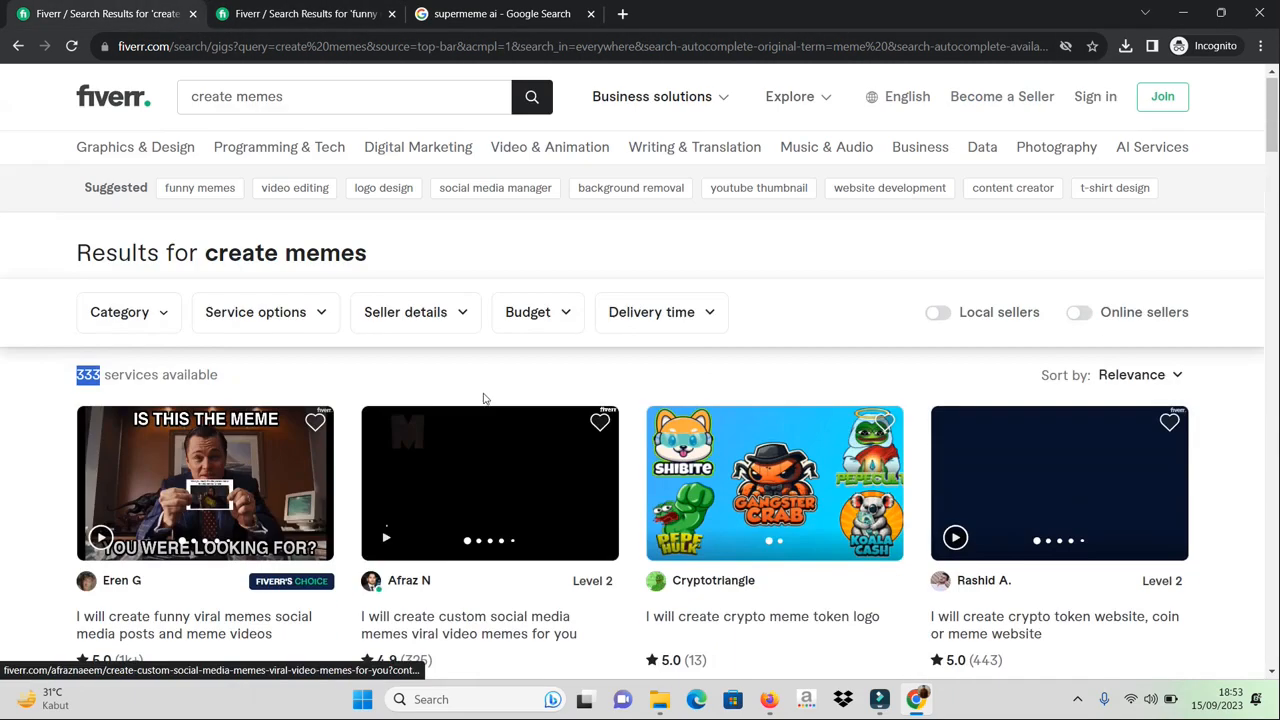
pyautogui.click(320, 12)
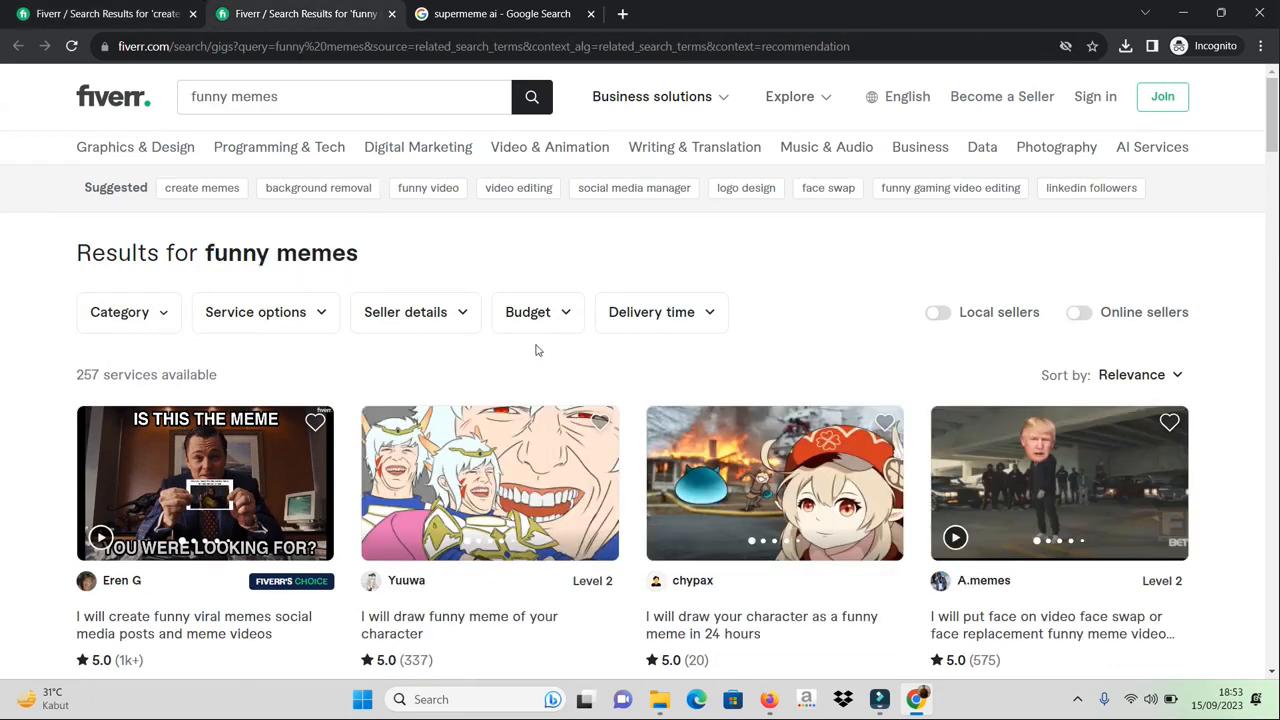
pyautogui.doubleClick(80, 372)
pyautogui.click(350, 380)
pyautogui.scroll(-2, 560, 459)
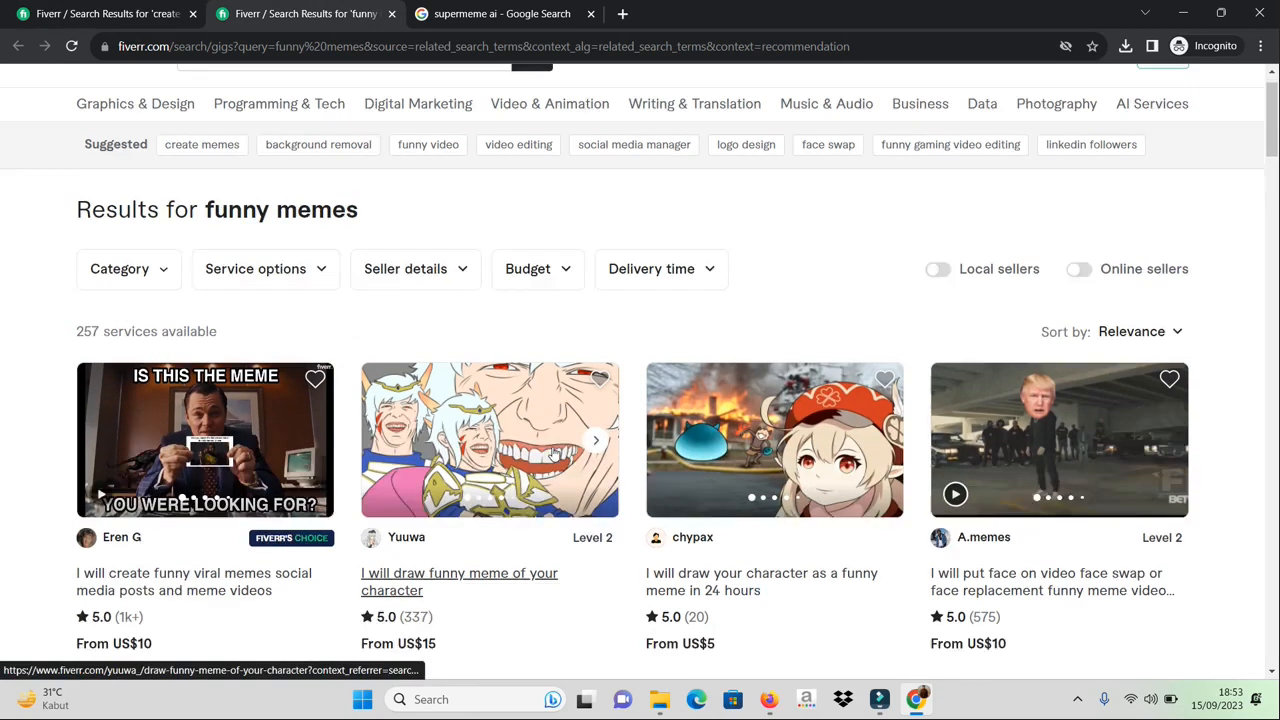
pyautogui.scroll(-2, 560, 459)
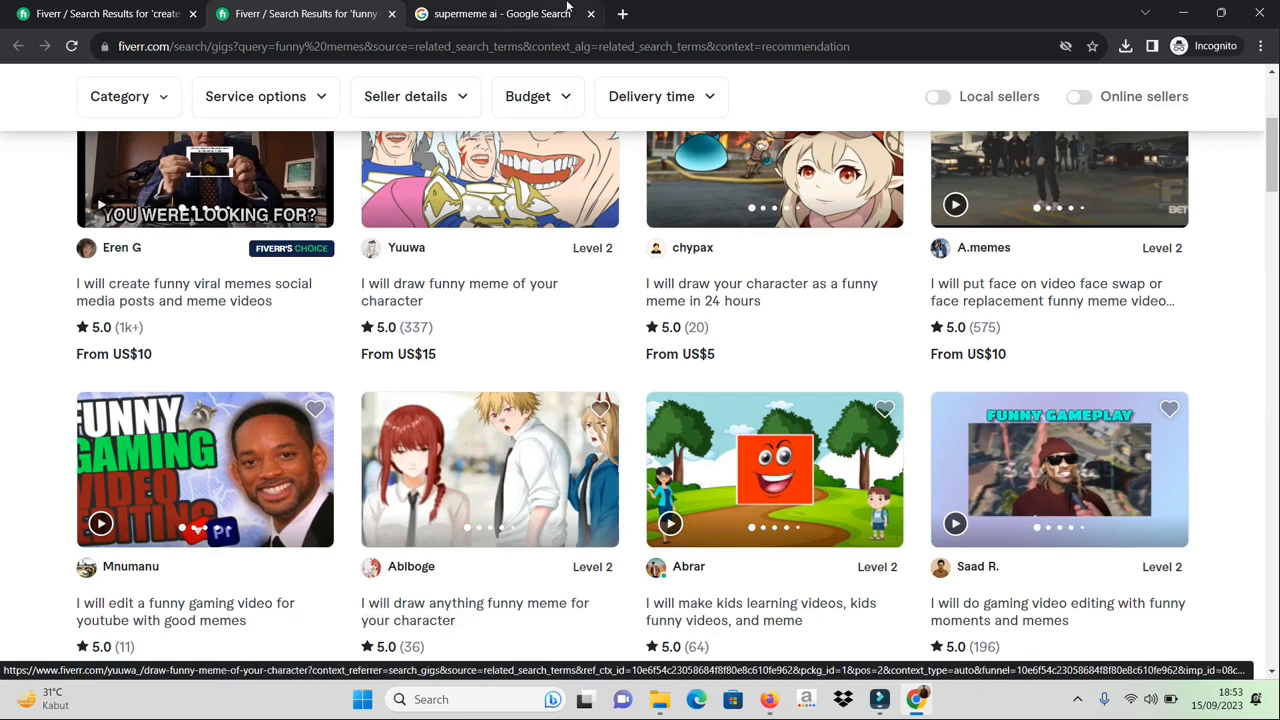
# Open the Supermeme.ai website from the "supermeme ai" Google results in a new tab and log in.
pyautogui.click(493, 15)
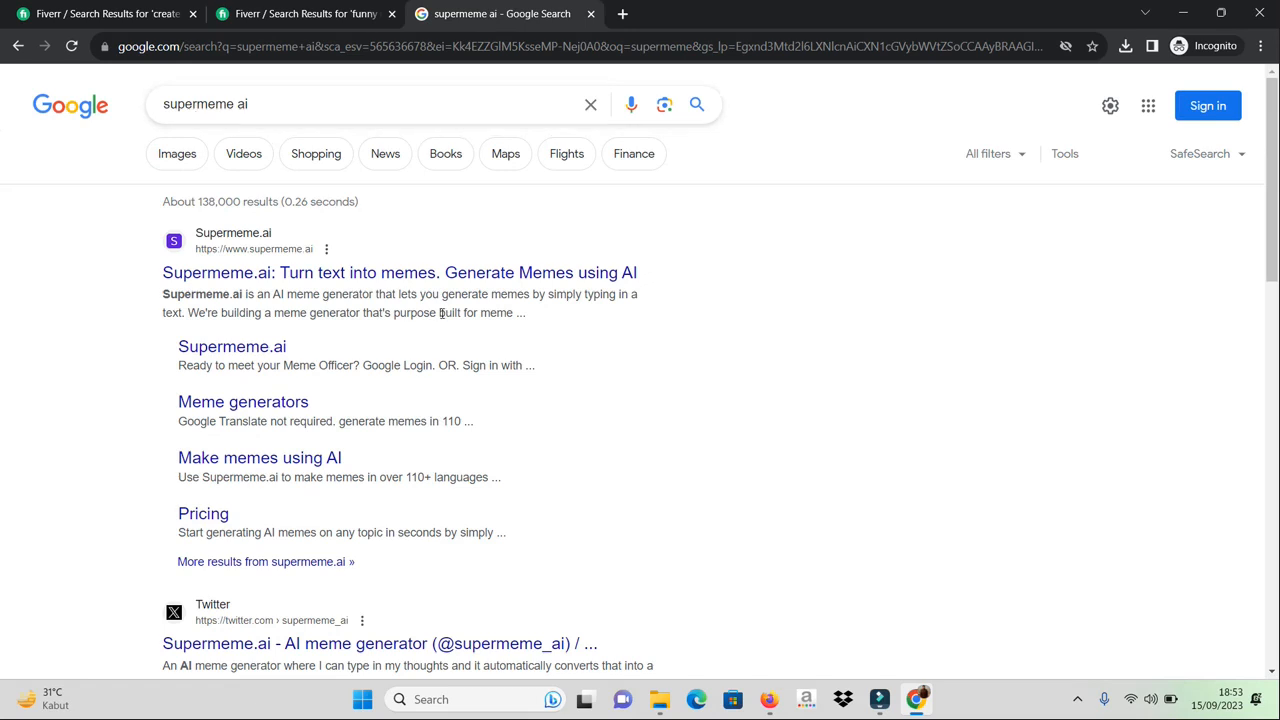
pyautogui.rightClick(430, 281)
pyautogui.click(456, 292)
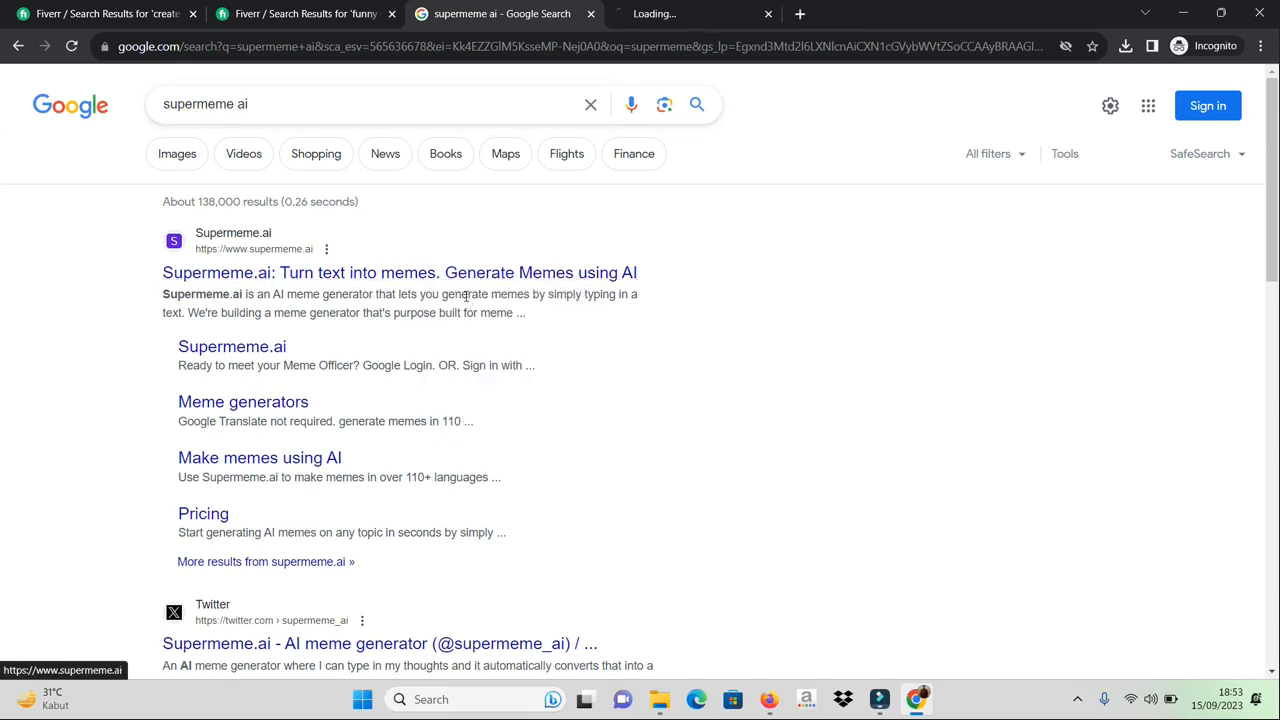
pyautogui.click(663, 12)
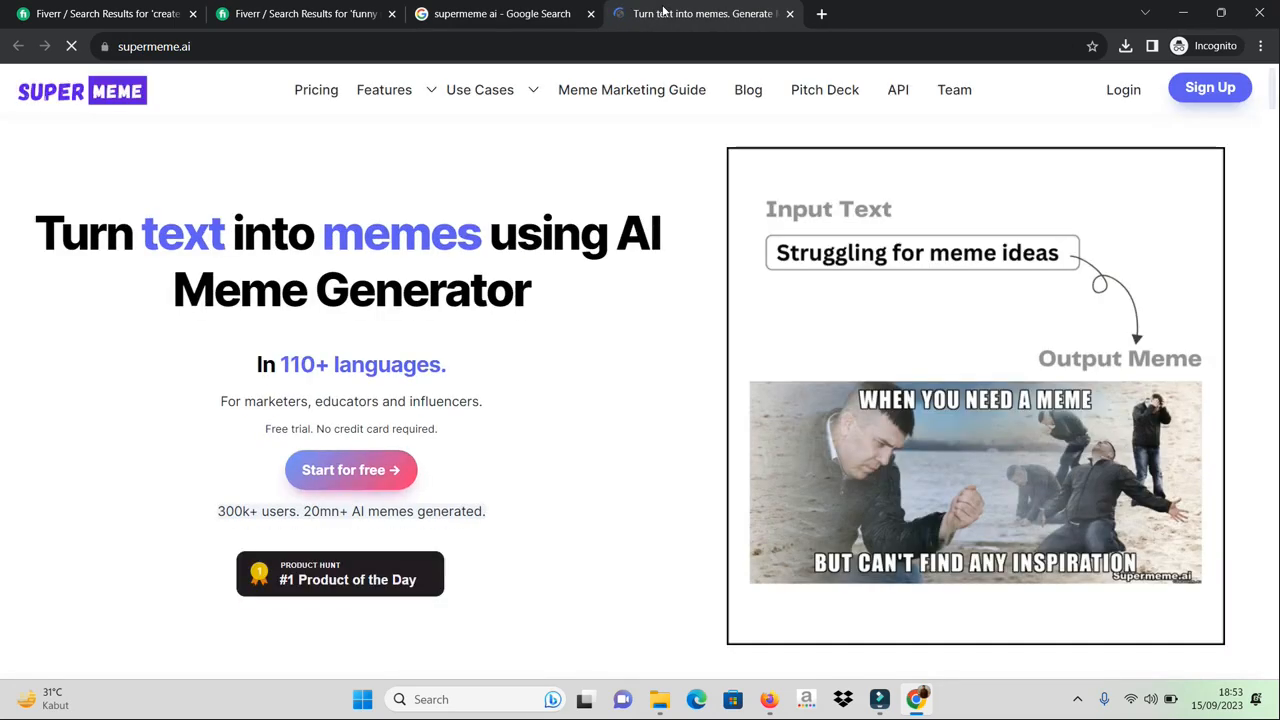
pyautogui.click(1123, 91)
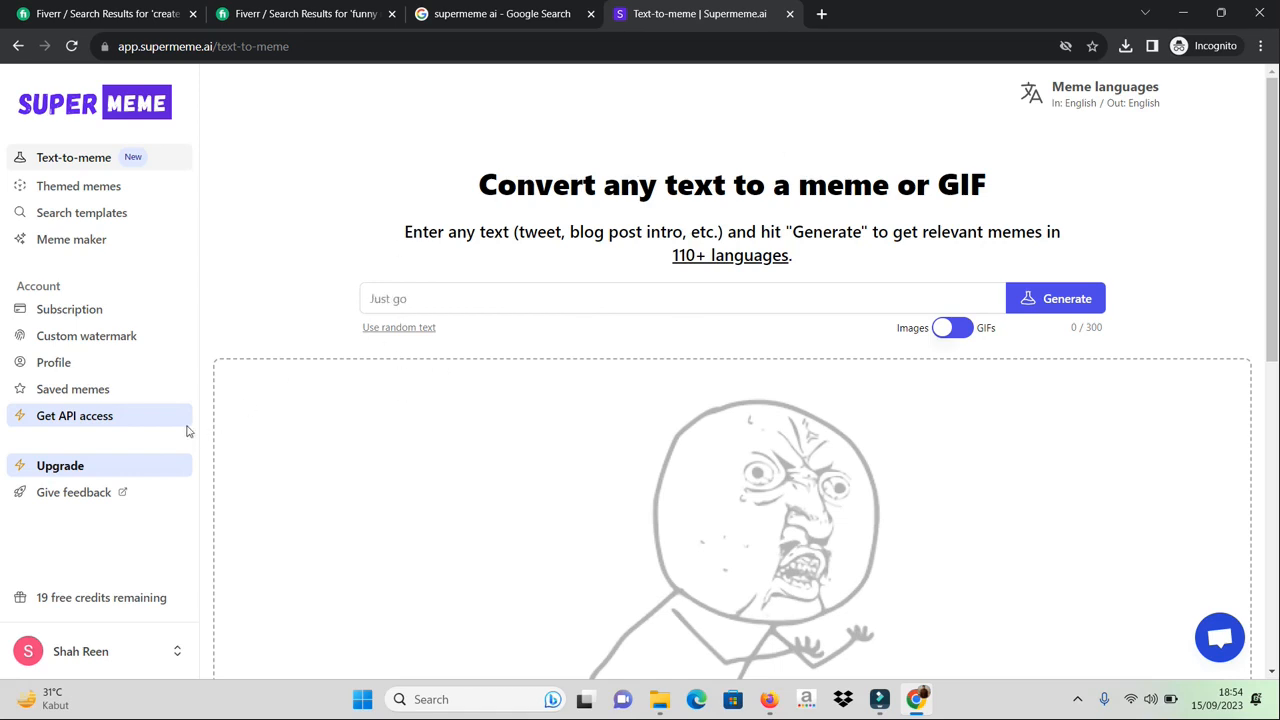
# Generate image memes from the text "wake up late" with the Text-to-meme tool.
pyautogui.click(69, 166)
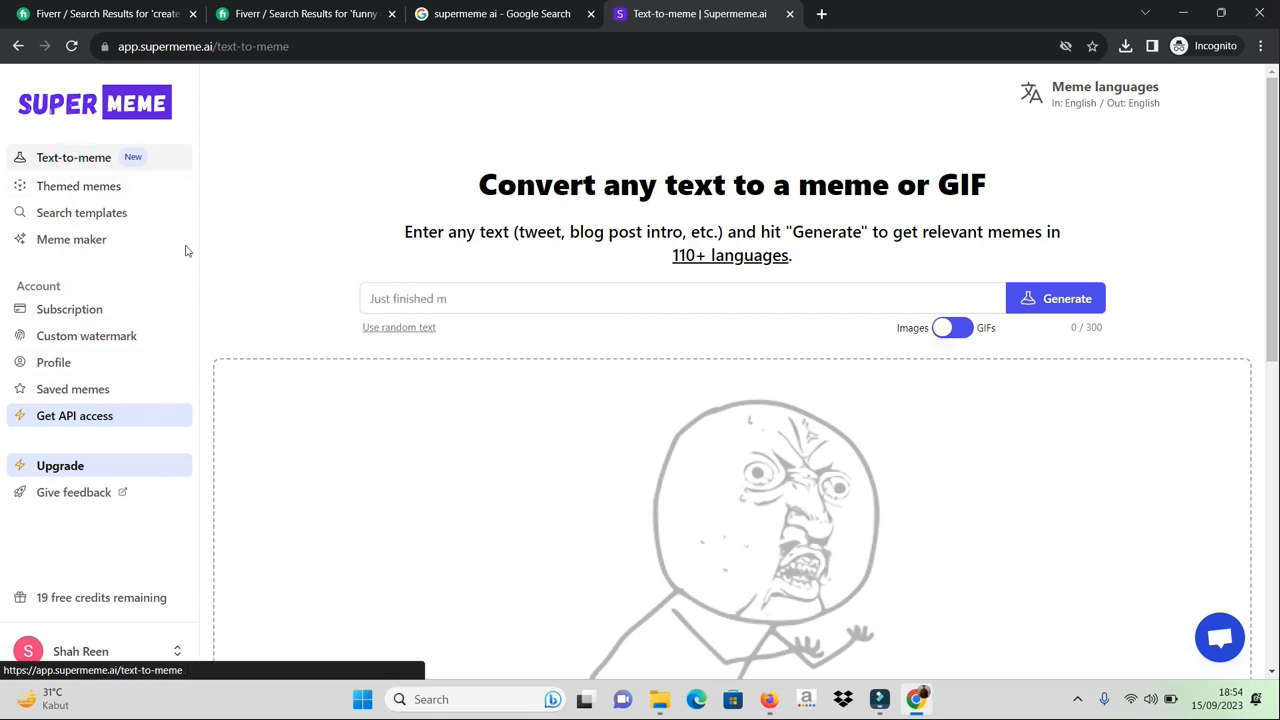
pyautogui.scroll(-1, 594, 497)
pyautogui.scroll(1, 461, 264)
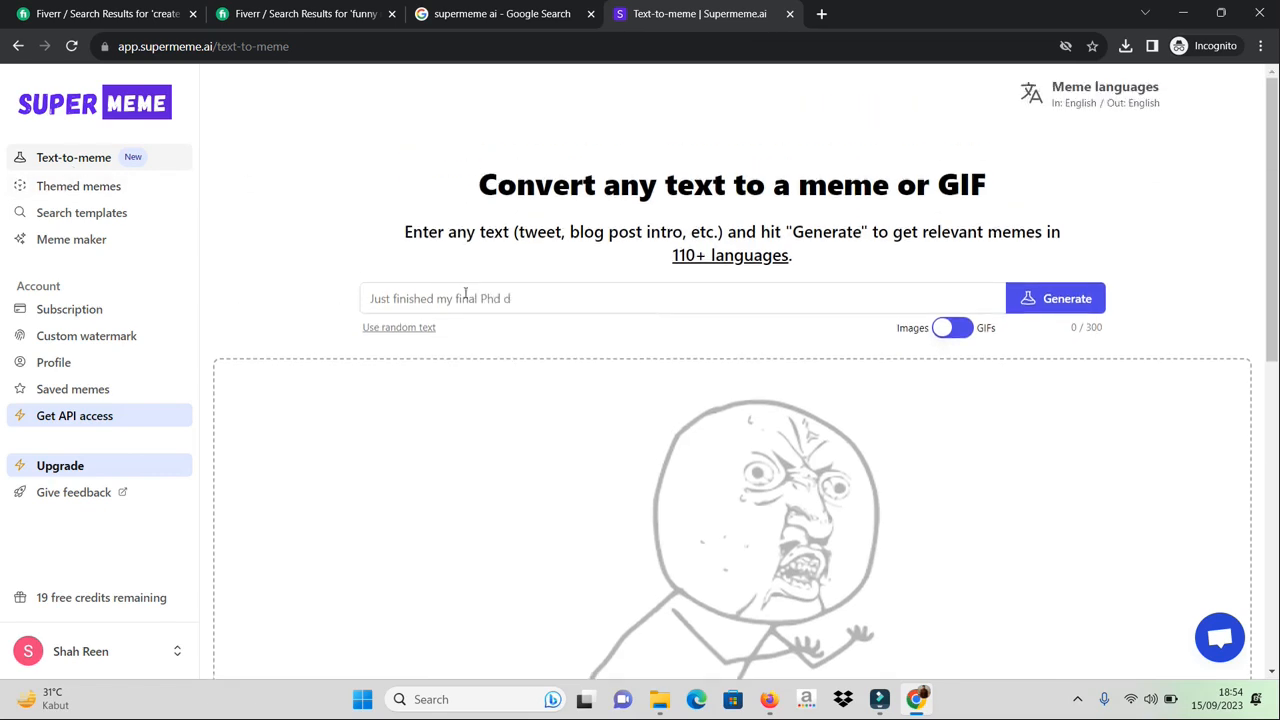
pyautogui.click(432, 298)
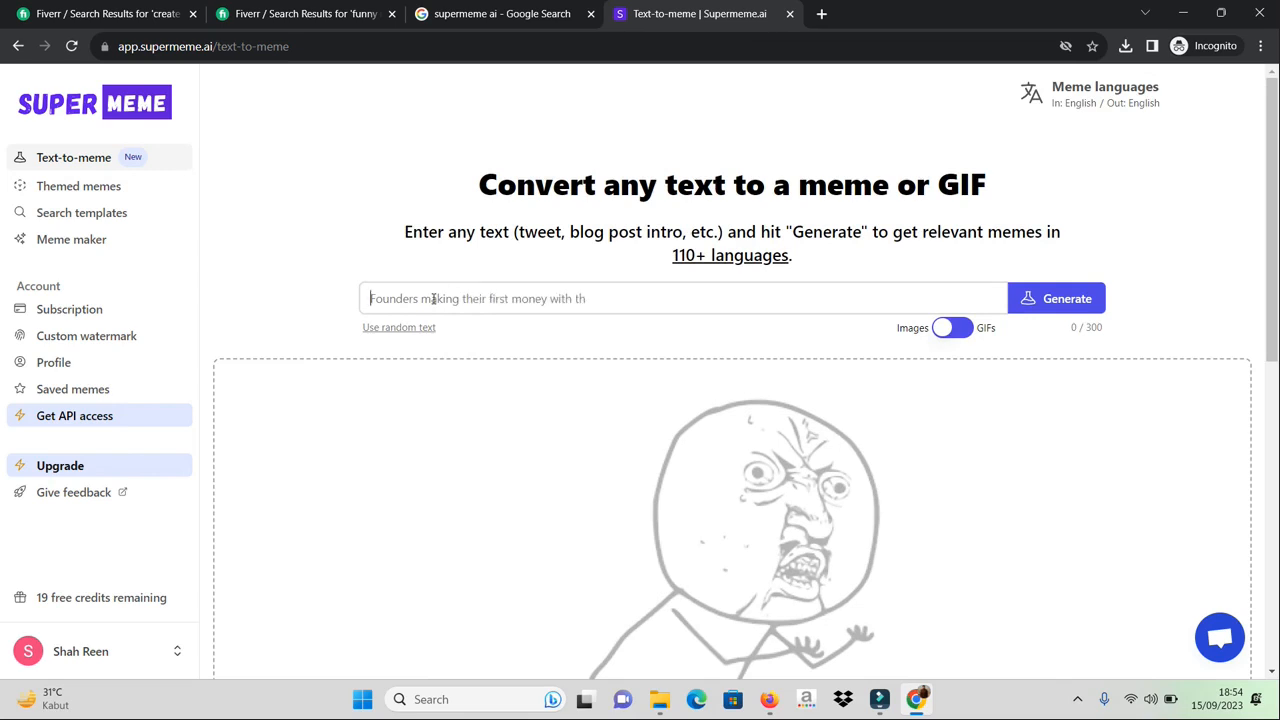
pyautogui.write('wak')
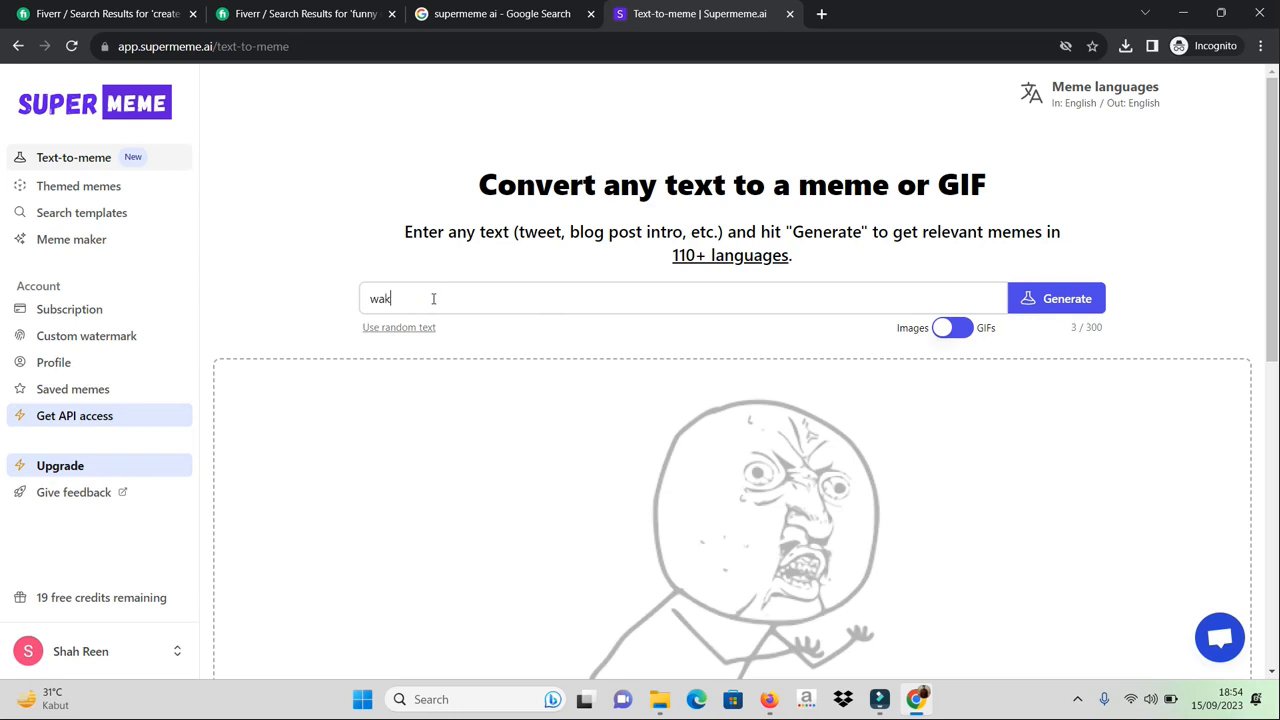
pyautogui.write('e up late')
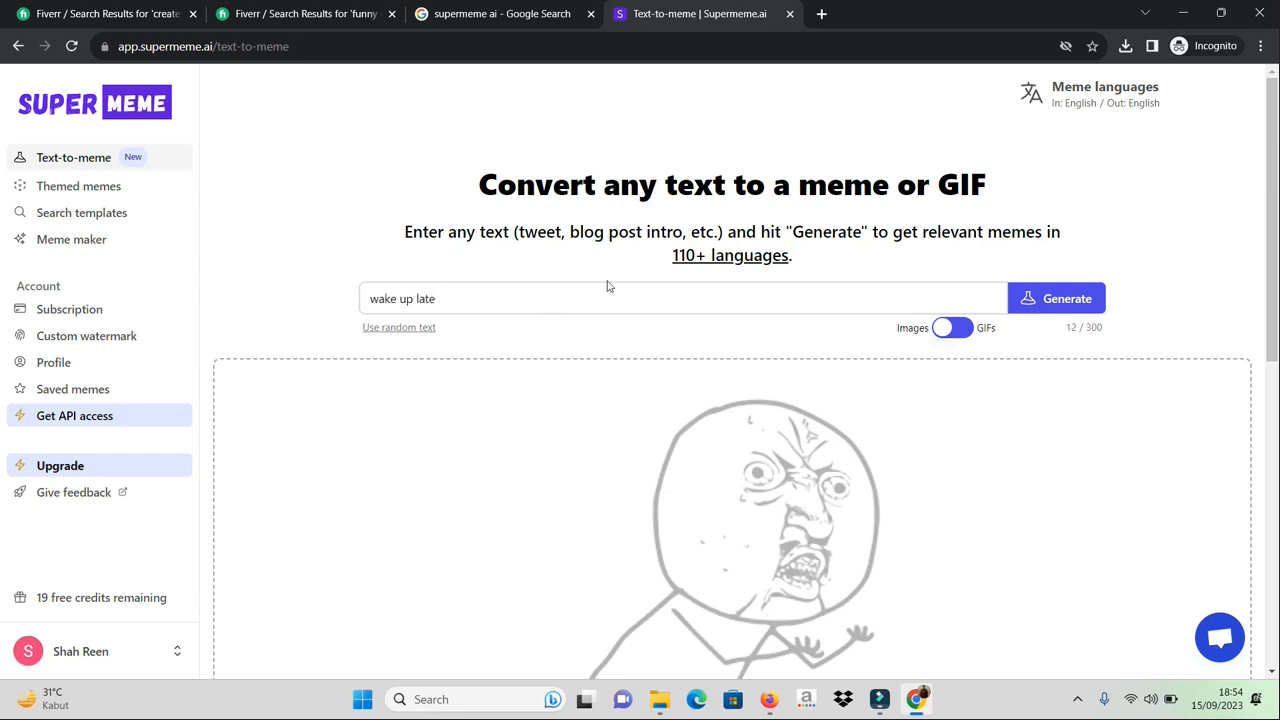
pyautogui.click(1062, 304)
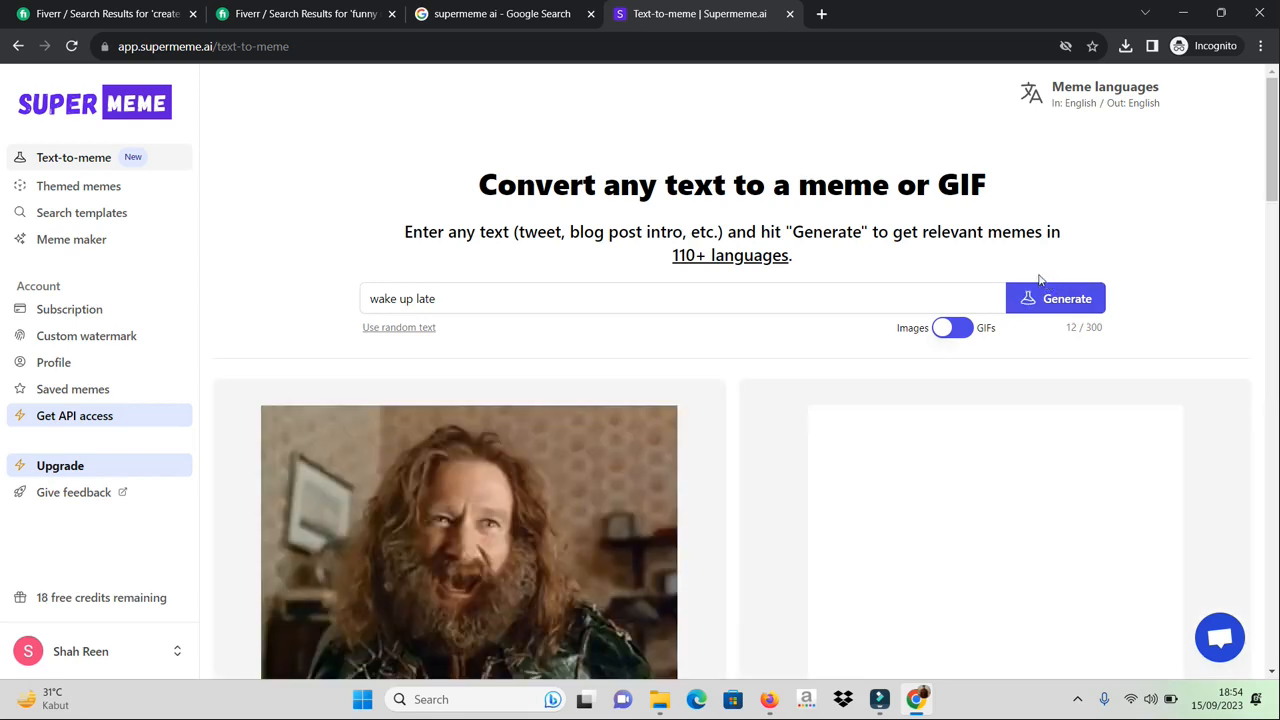
# Review the generated "wake up late" memes, examining their captions, images and the available download, edit, copy and save options.
pyautogui.scroll(-1, 761, 434)
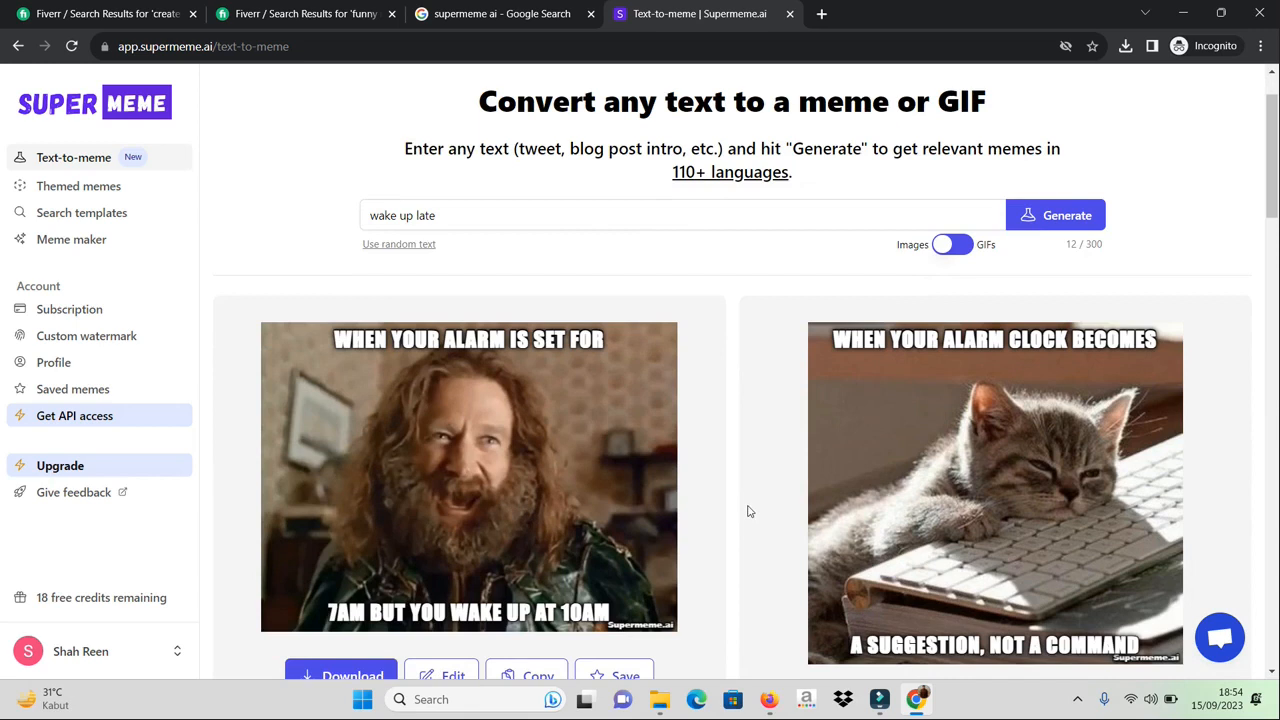
pyautogui.scroll(-2, 748, 511)
pyautogui.click(864, 184)
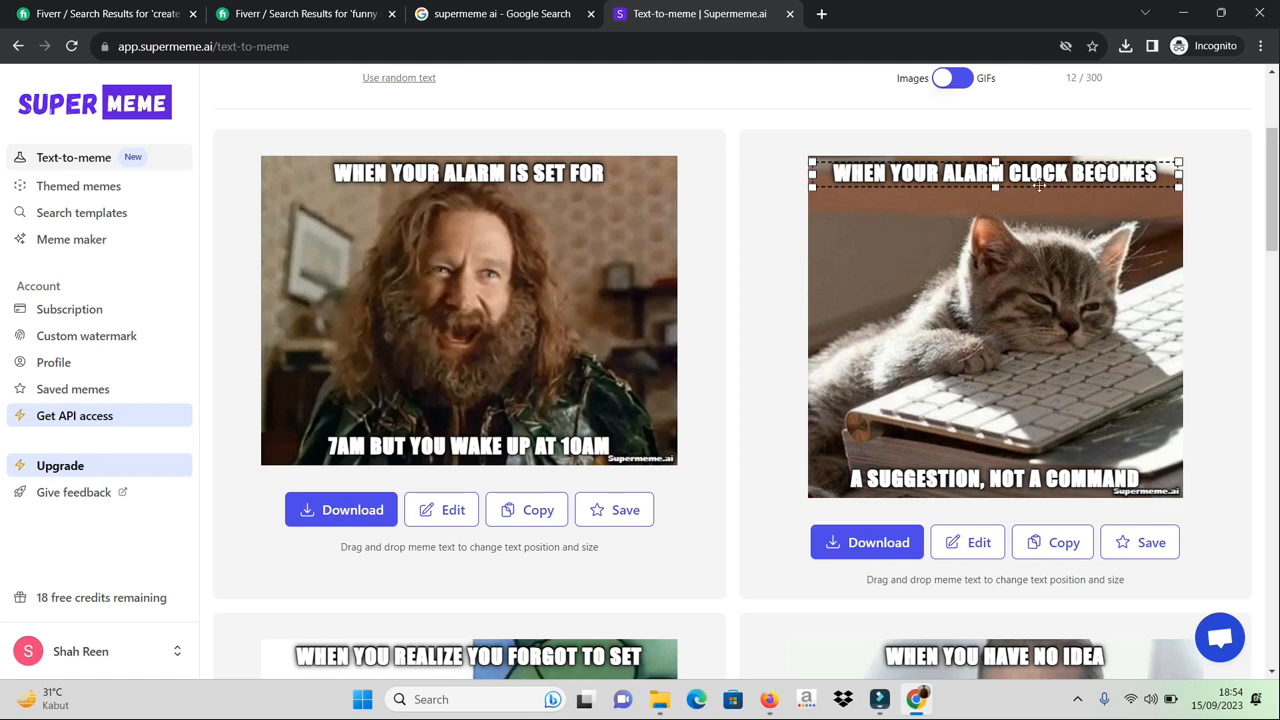
pyautogui.click(1066, 482)
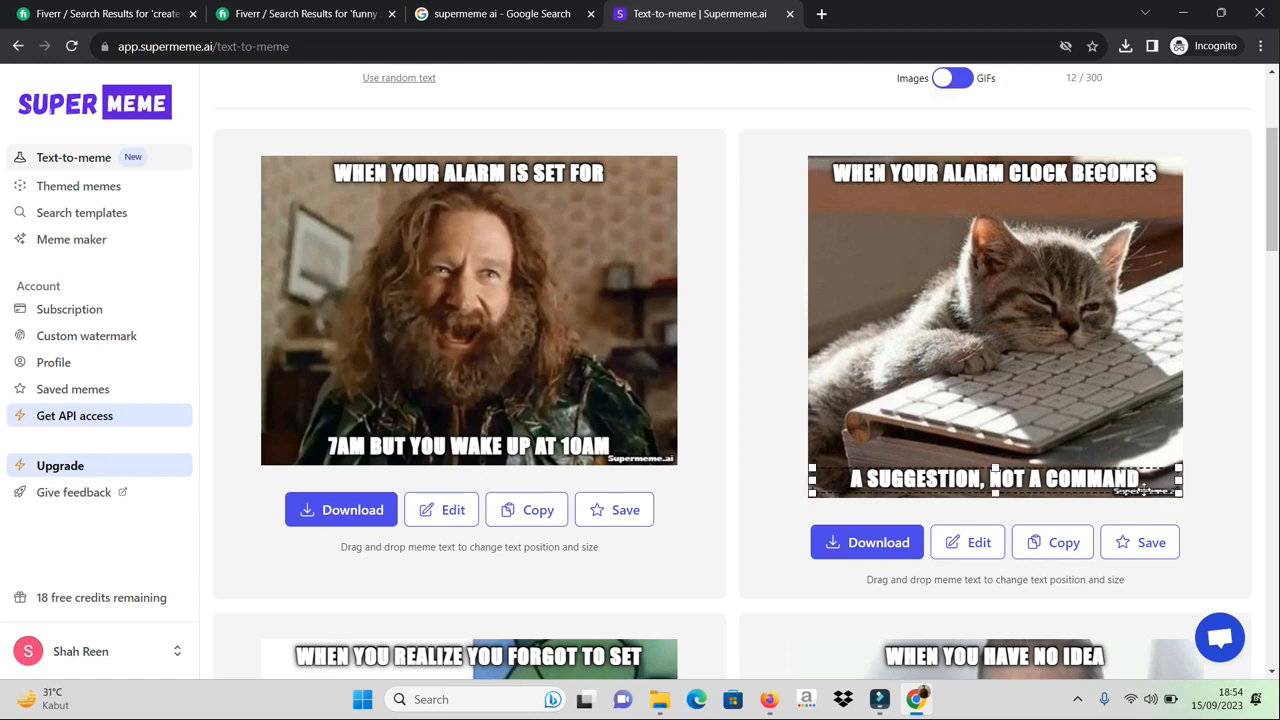
pyautogui.scroll(-2, 950, 480)
pyautogui.click(845, 490)
pyautogui.scroll(-2, 840, 400)
pyautogui.click(840, 362)
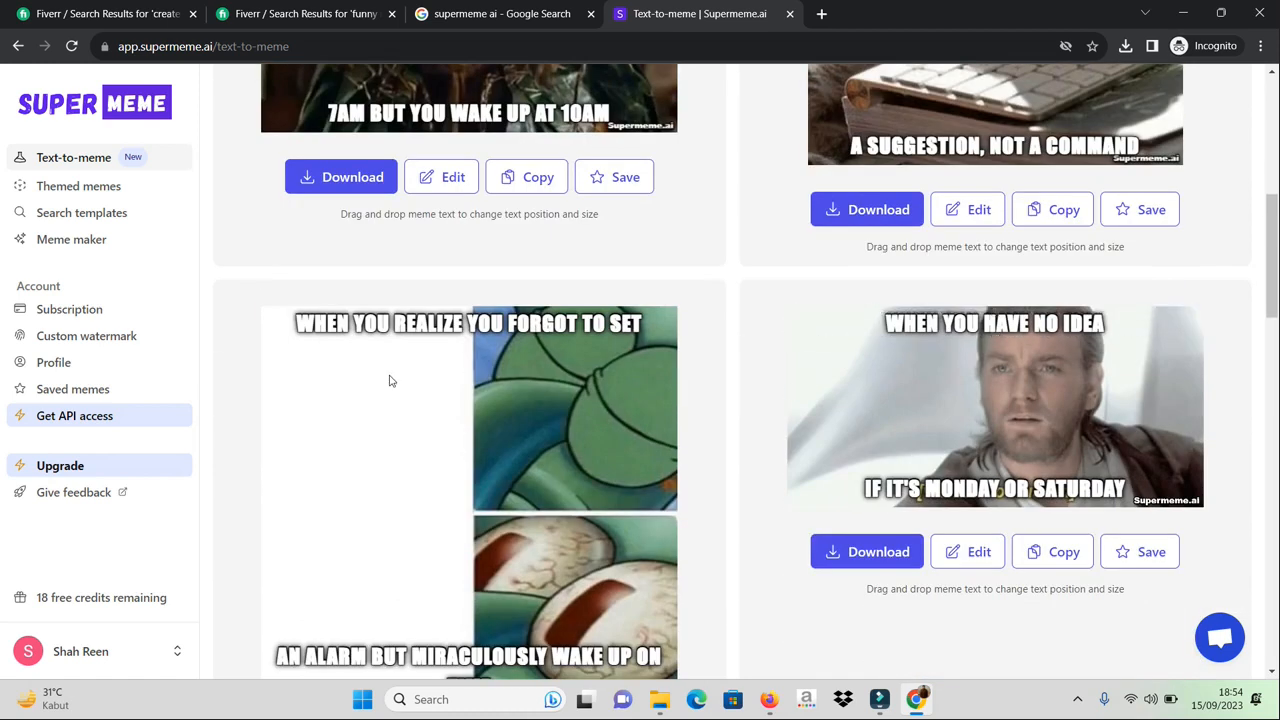
pyautogui.scroll(-4, 391, 380)
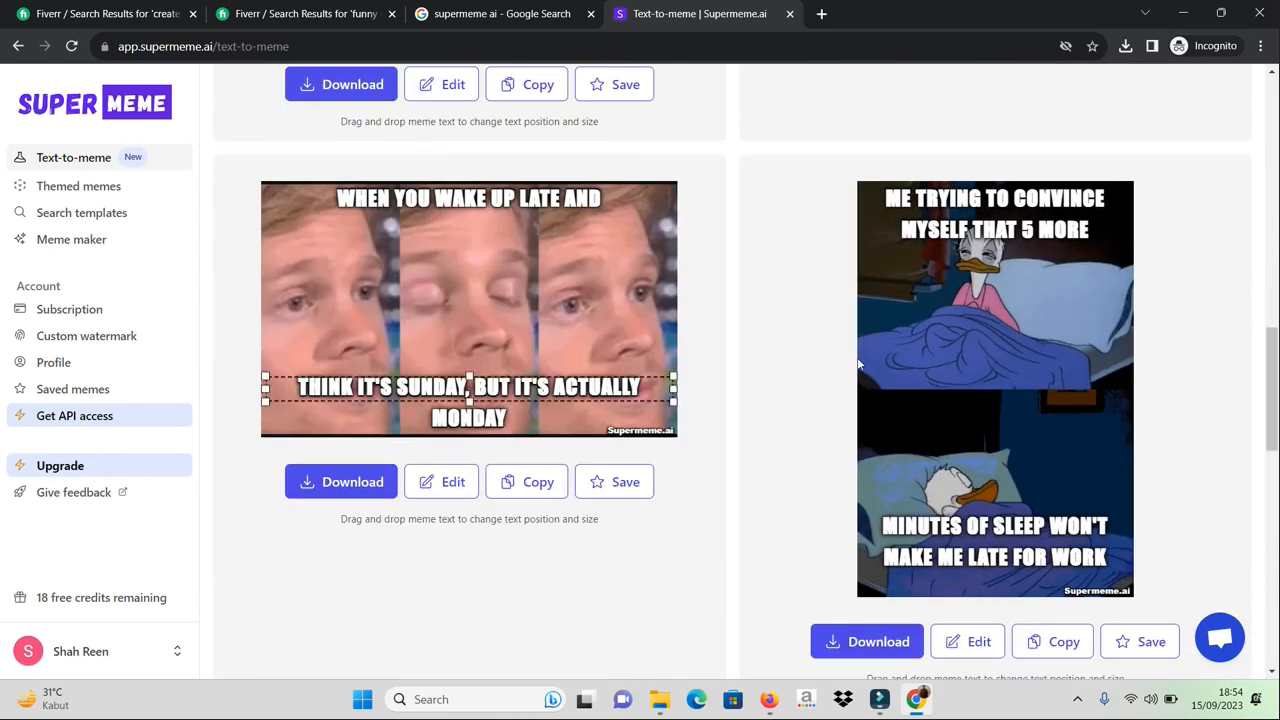
pyautogui.scroll(-3, 505, 450)
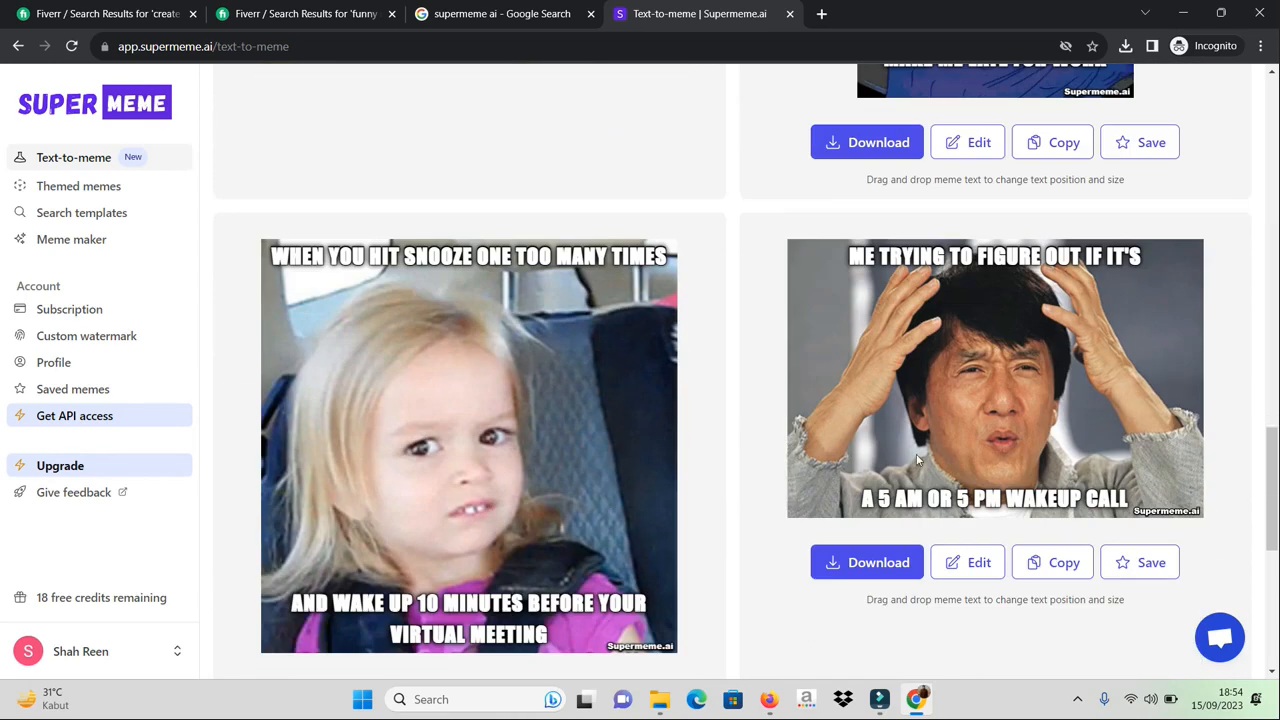
pyautogui.scroll(-4, 488, 510)
pyautogui.scroll(3, 849, 477)
pyautogui.scroll(15, 848, 475)
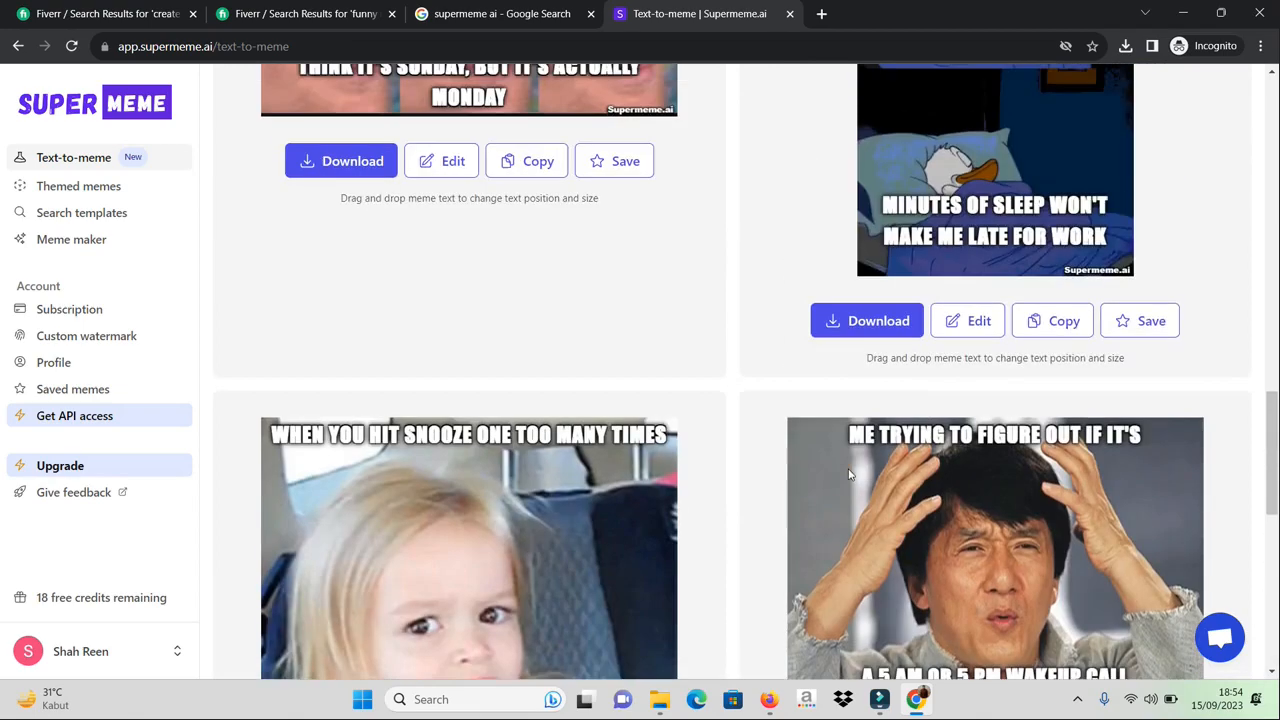
pyautogui.scroll(-2, 848, 474)
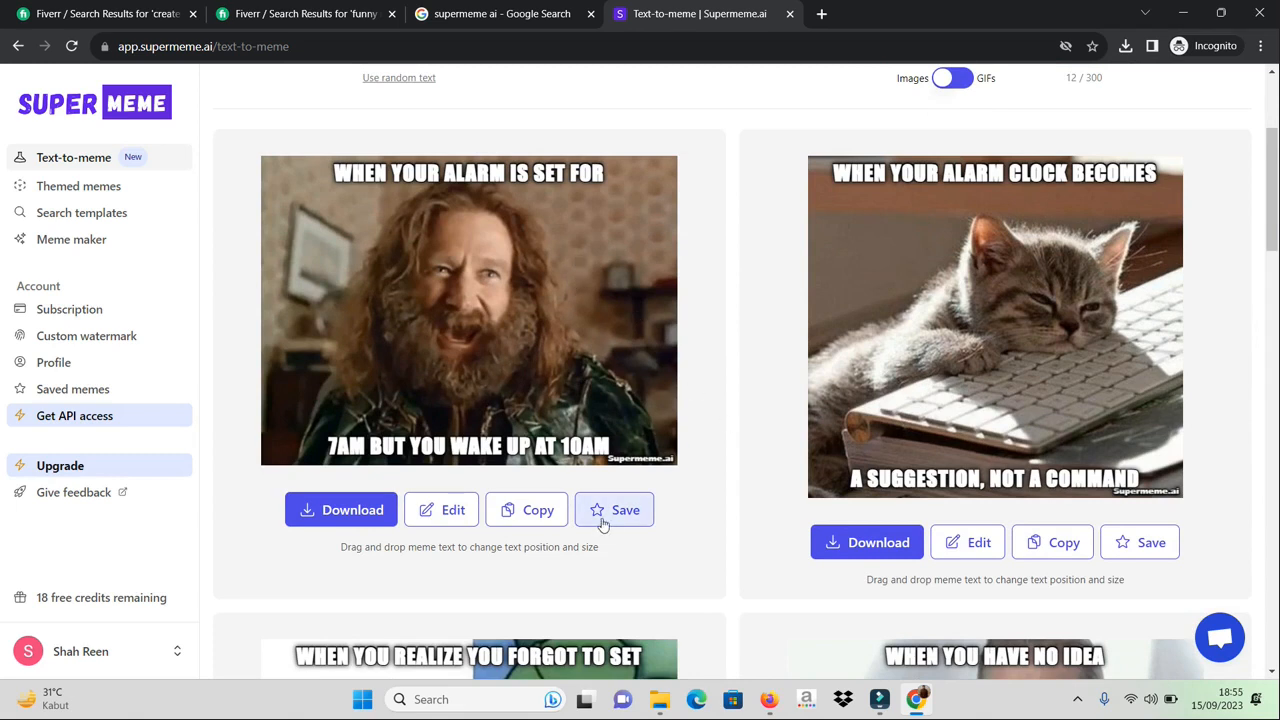
pyautogui.scroll(-4, 604, 515)
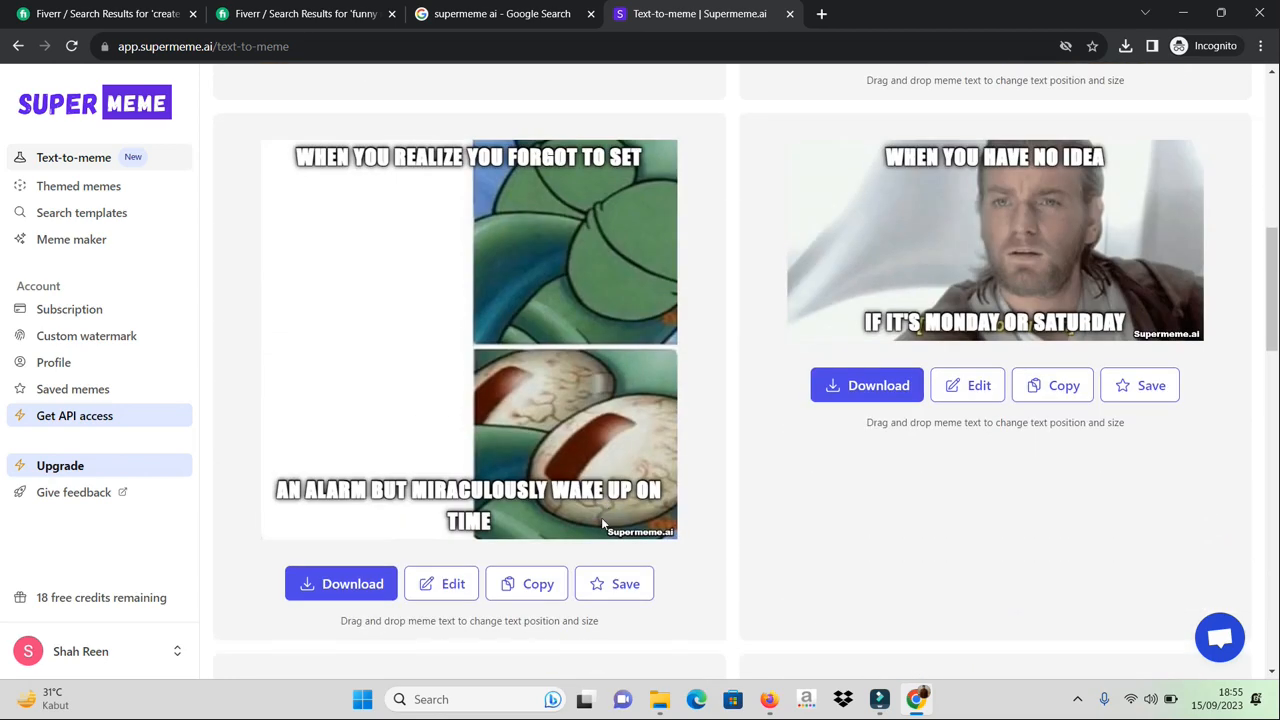
pyautogui.scroll(-4, 601, 517)
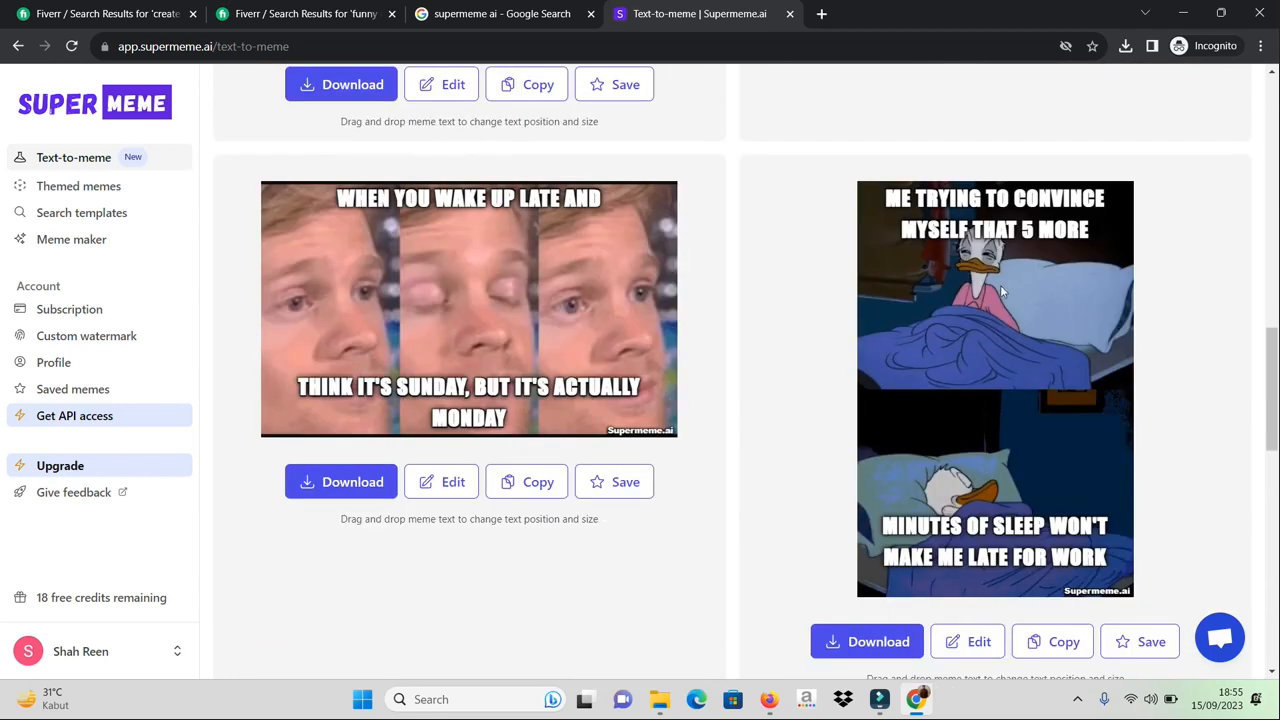
# Open the "Me trying to convince myself that 5 more" duck meme for editing and examine its two caption fields.
pyautogui.click(970, 646)
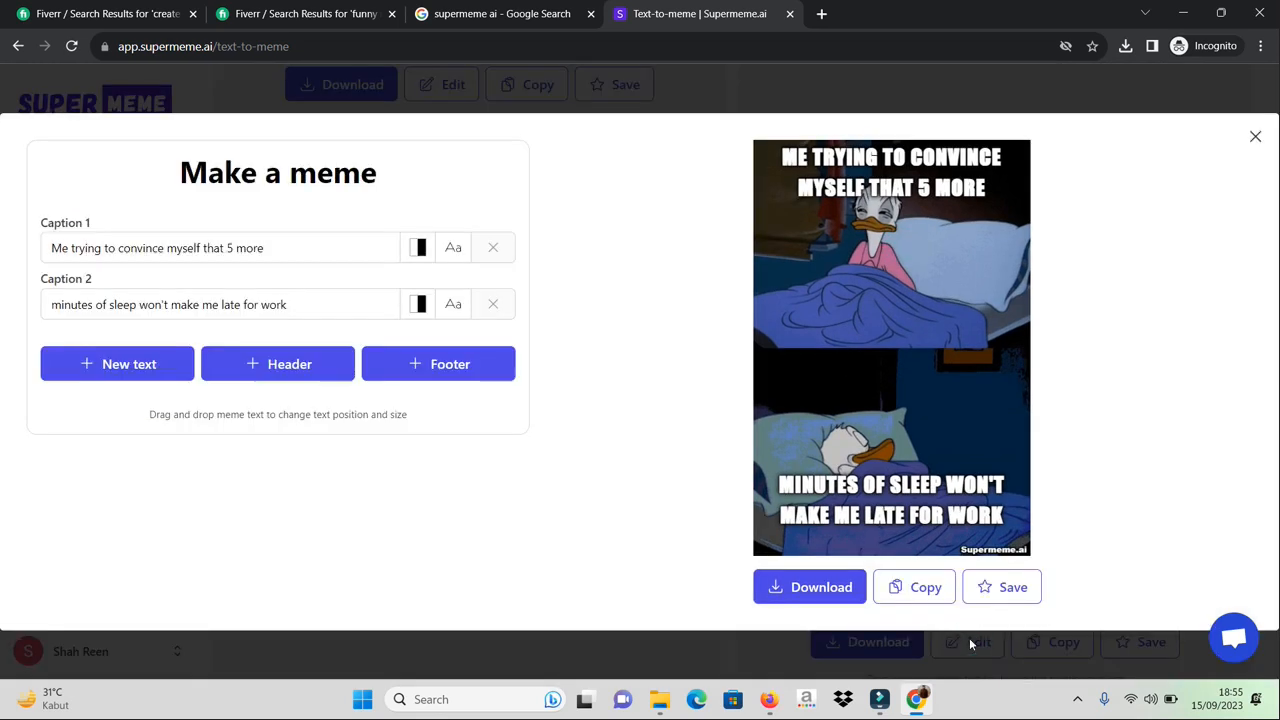
pyautogui.moveTo(962, 191)
pyautogui.click(292, 305)
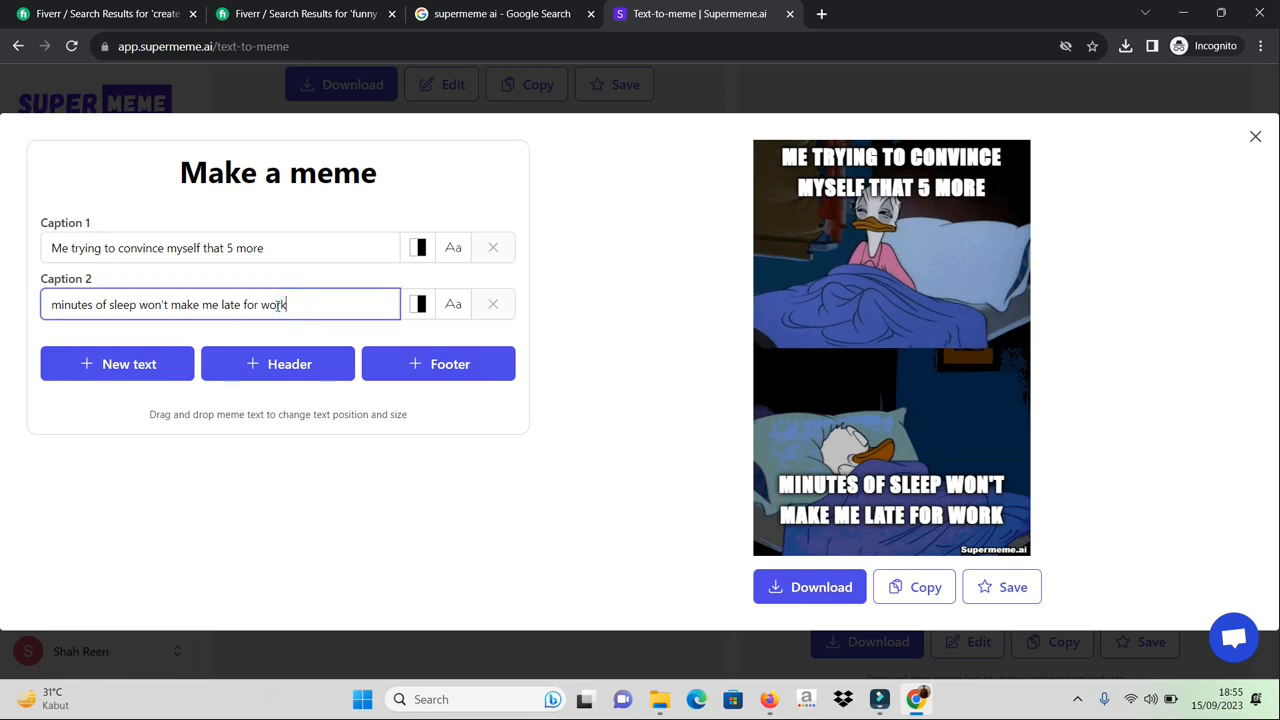
pyautogui.click(275, 247)
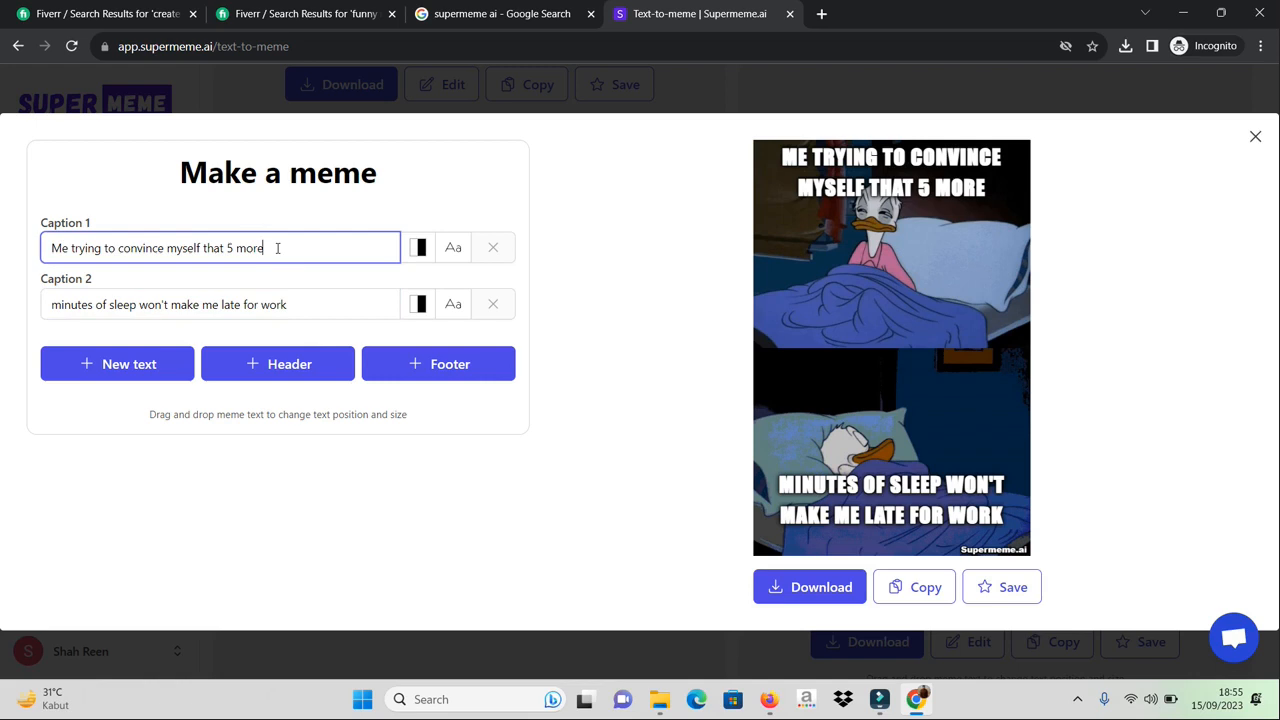
pyautogui.click(306, 306)
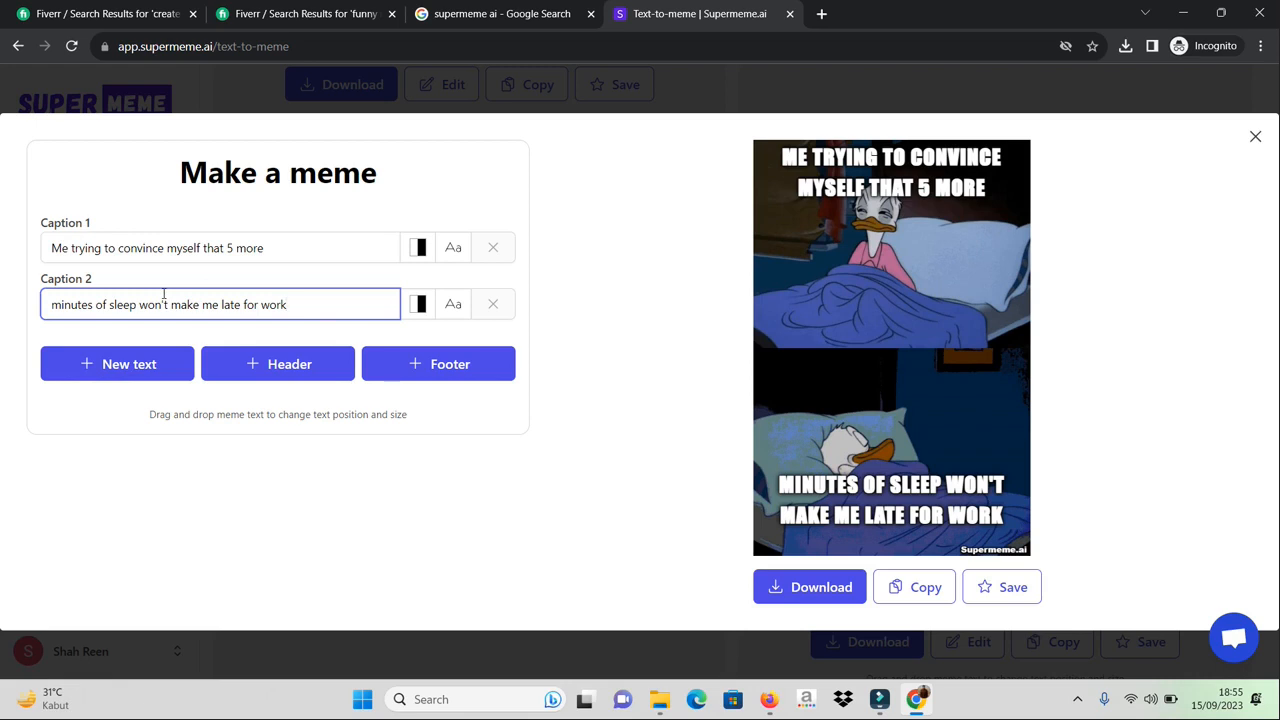
# Add a third text caption, move it between the meme's two pictures, and delete that caption again.
pyautogui.click(125, 366)
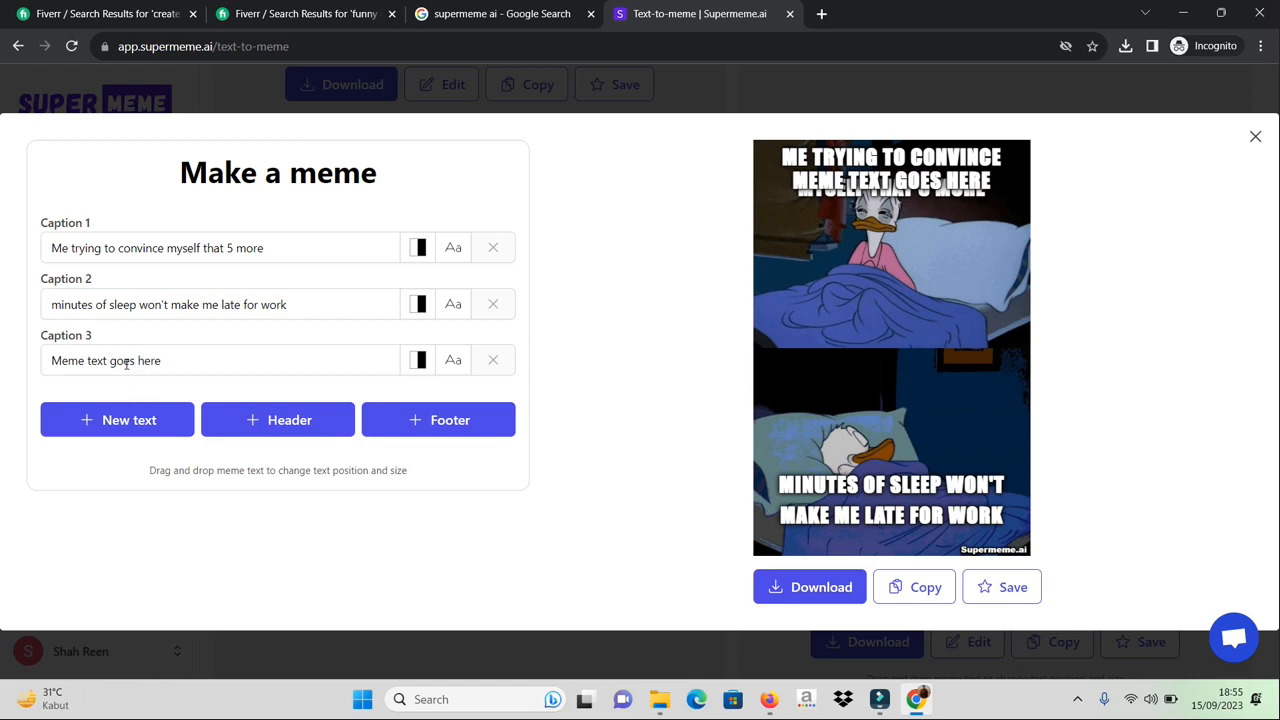
pyautogui.moveTo(916, 190); pyautogui.dragTo(913, 343)
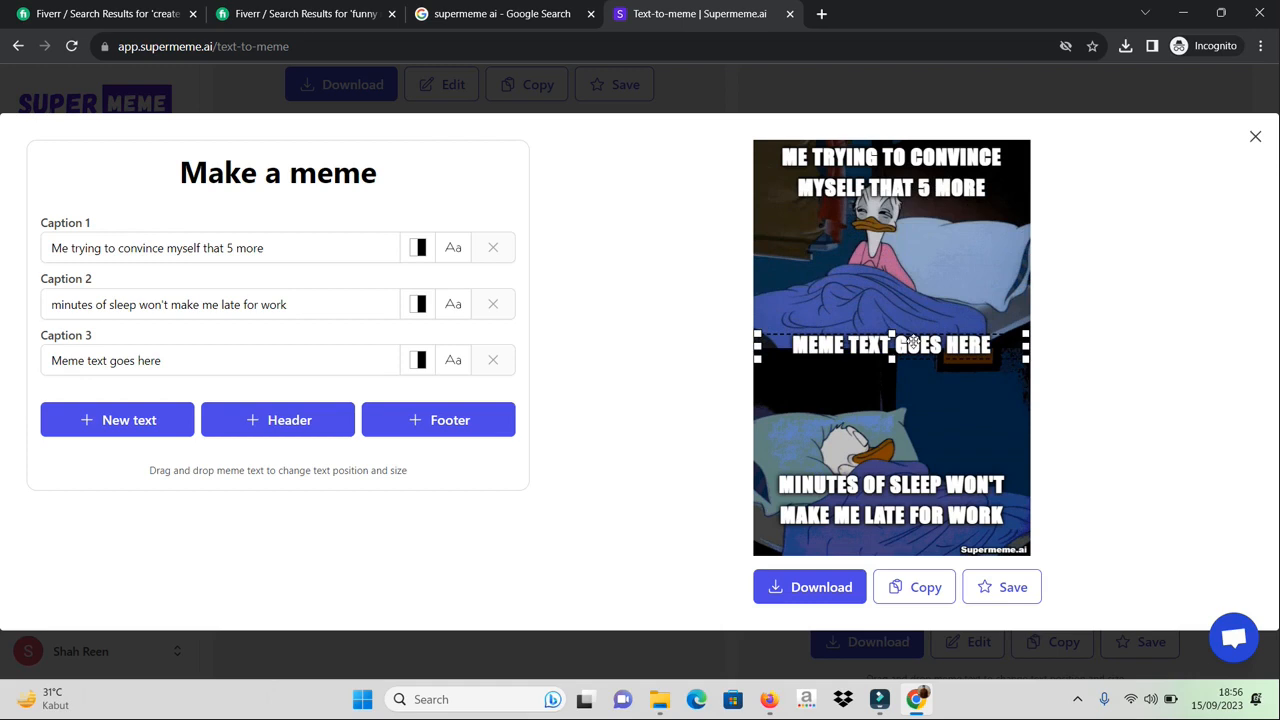
pyautogui.click(185, 358)
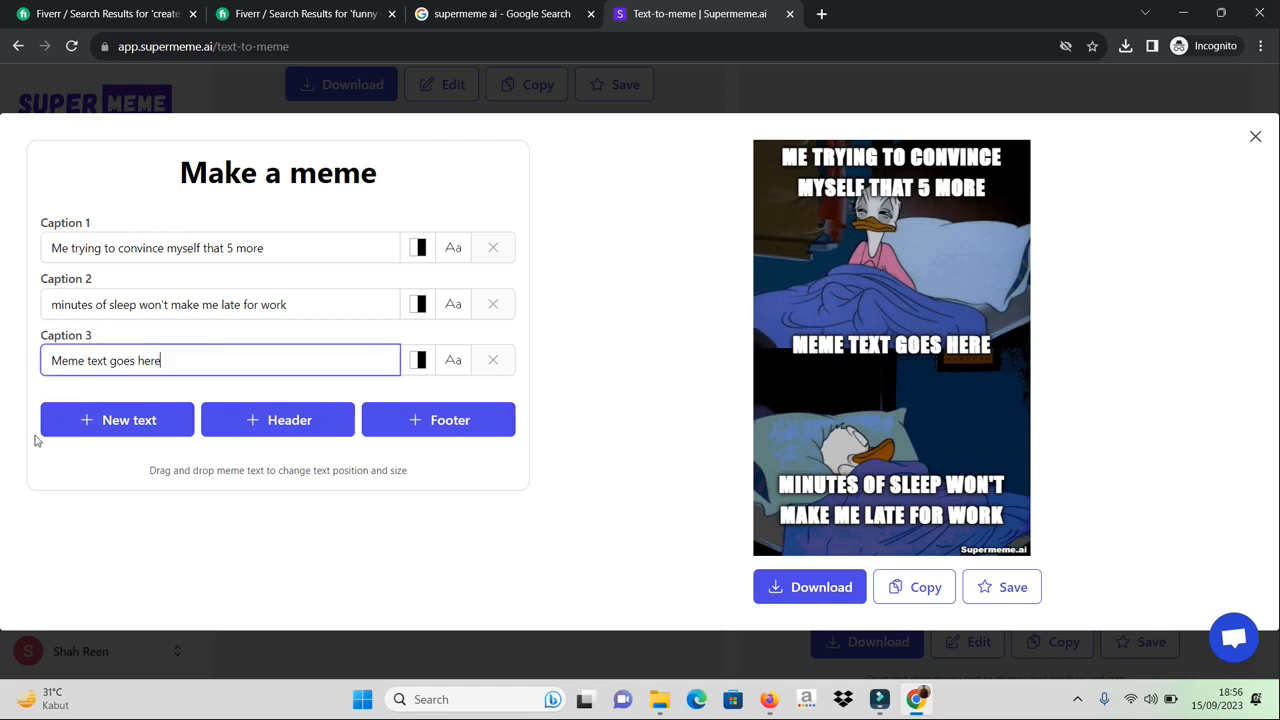
pyautogui.click(877, 348)
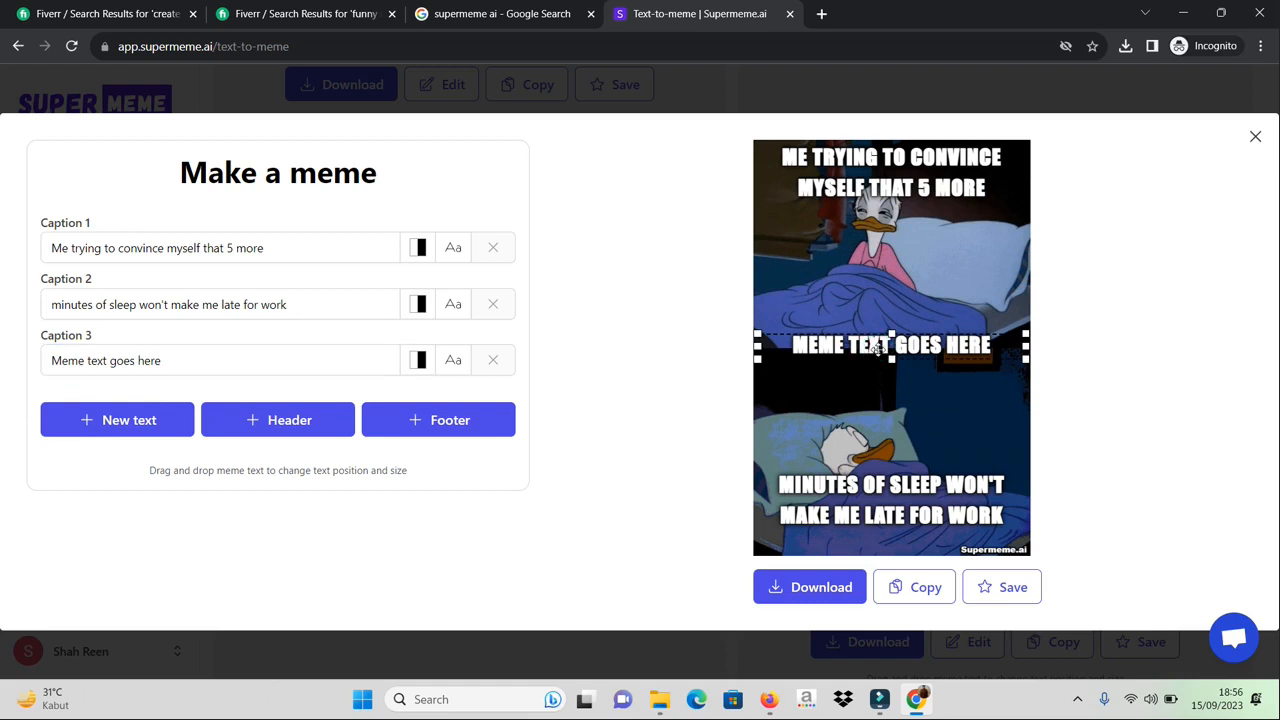
pyautogui.click(493, 361)
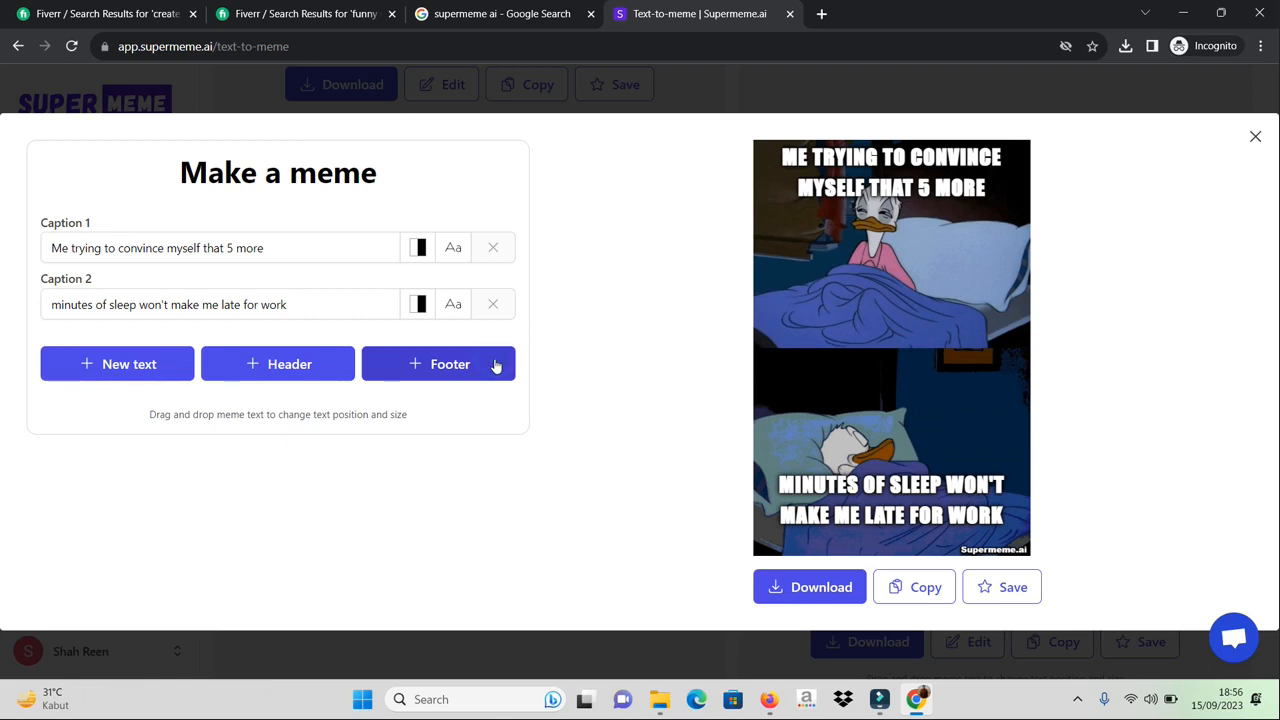
# Try adding a header caption and a footer caption to the duck meme, removing both after each try.
pyautogui.click(271, 363)
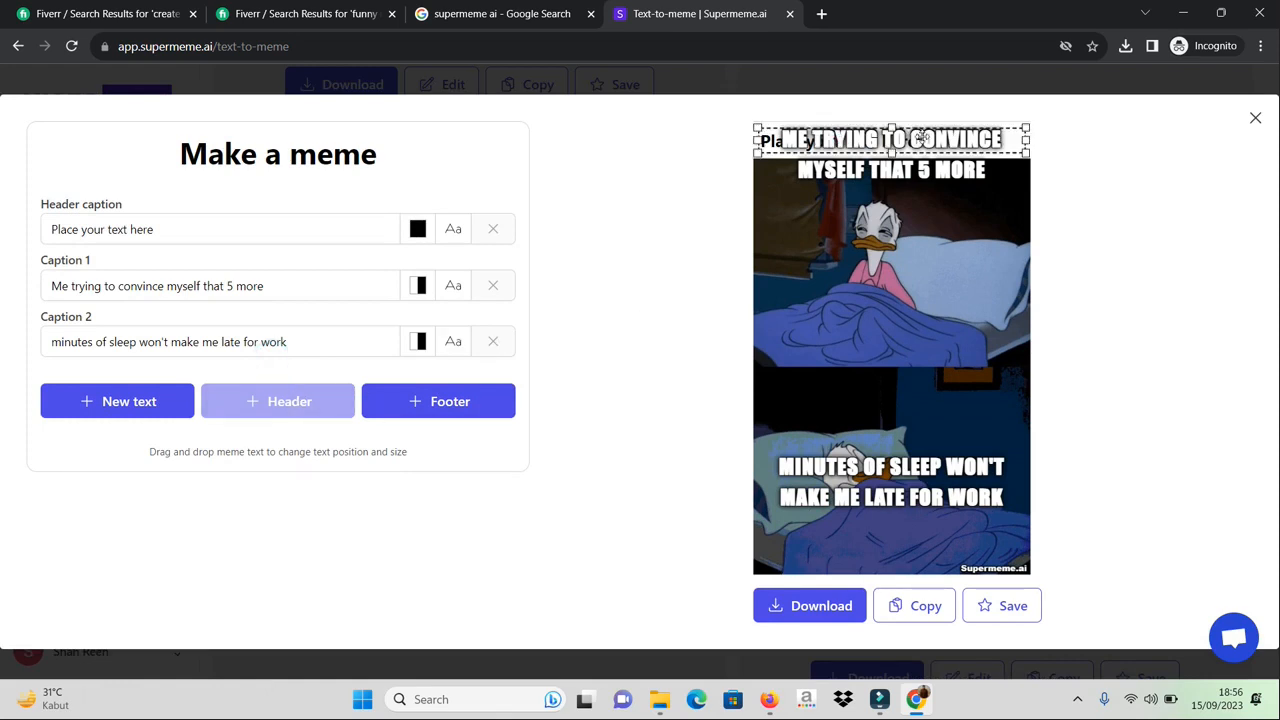
pyautogui.click(416, 403)
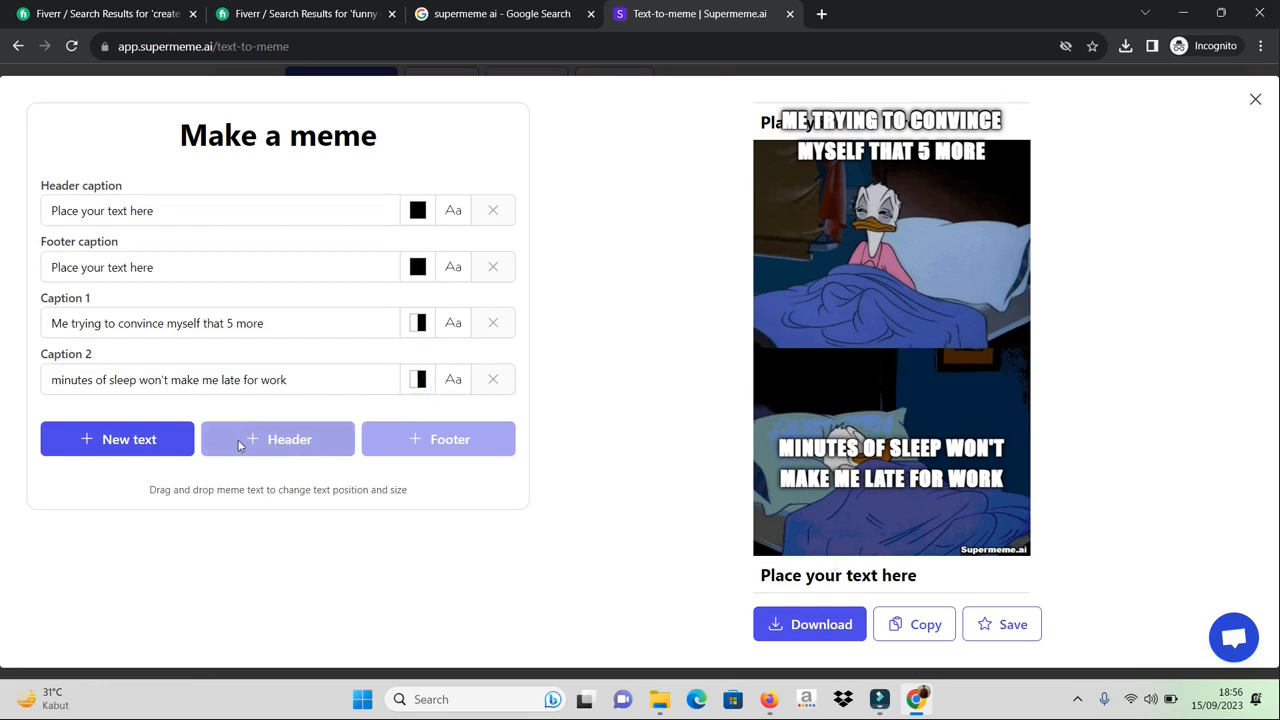
pyautogui.click(492, 210)
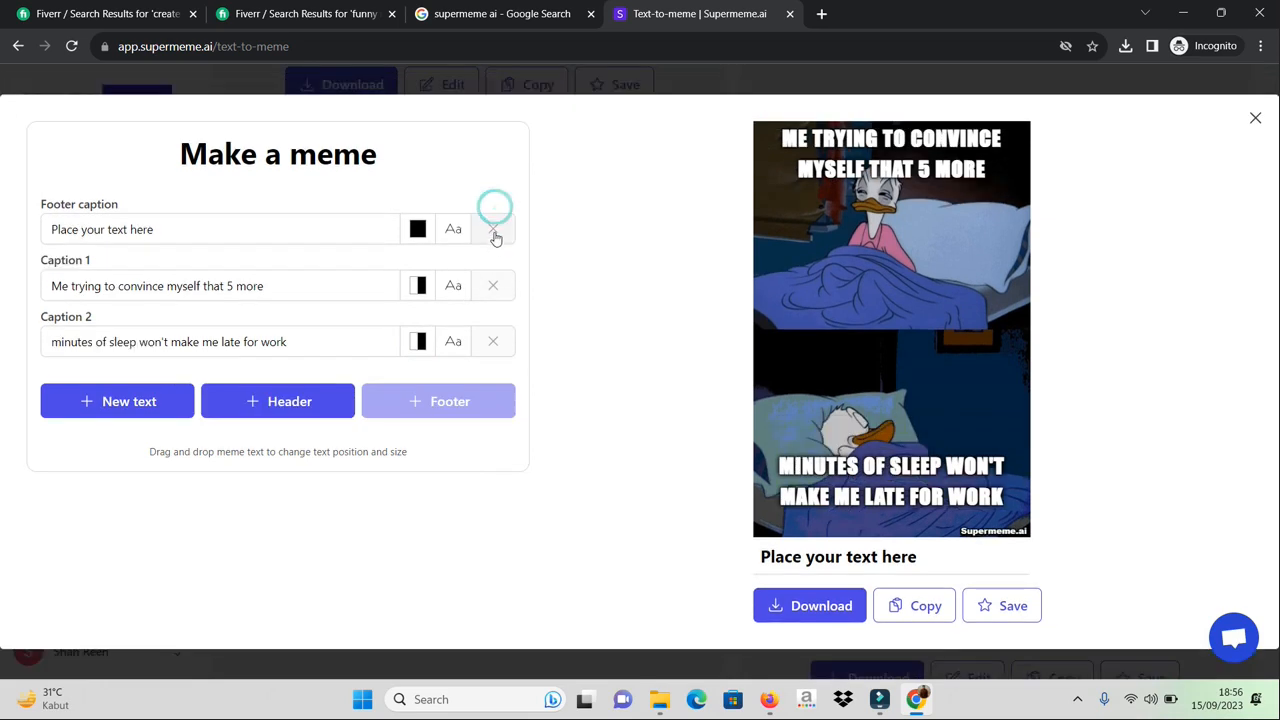
pyautogui.click(494, 228)
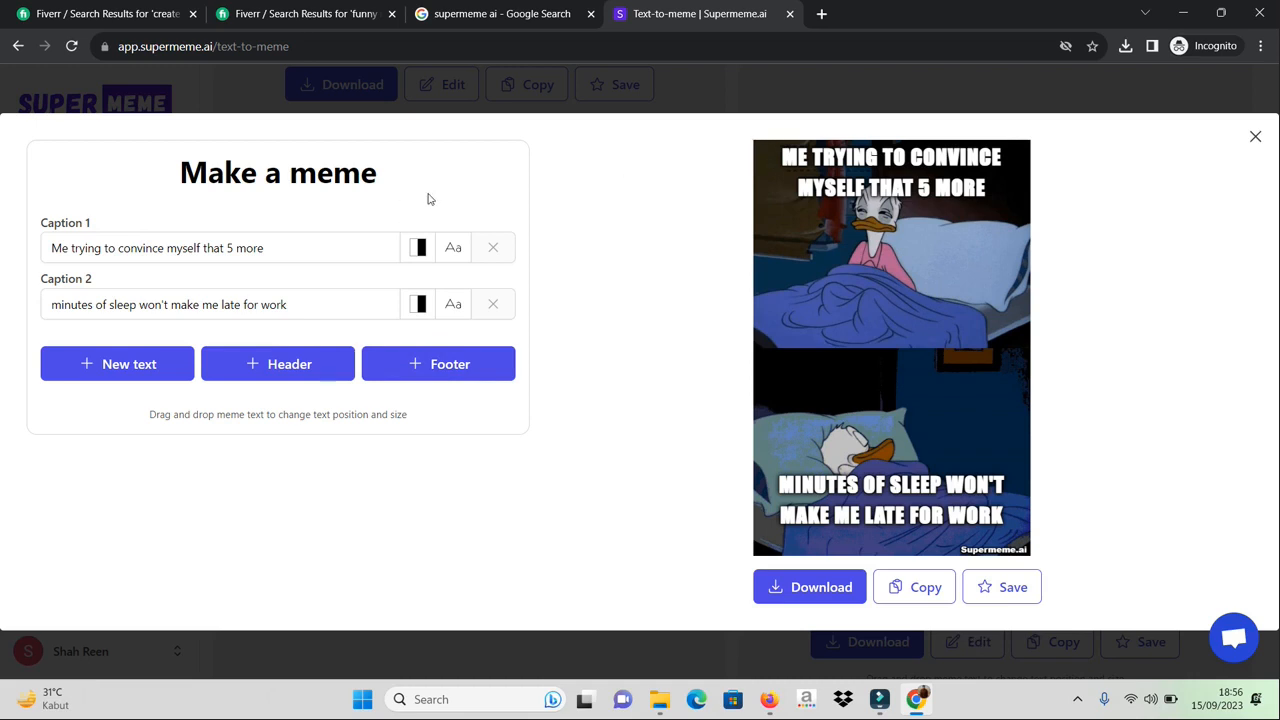
pyautogui.click(300, 364)
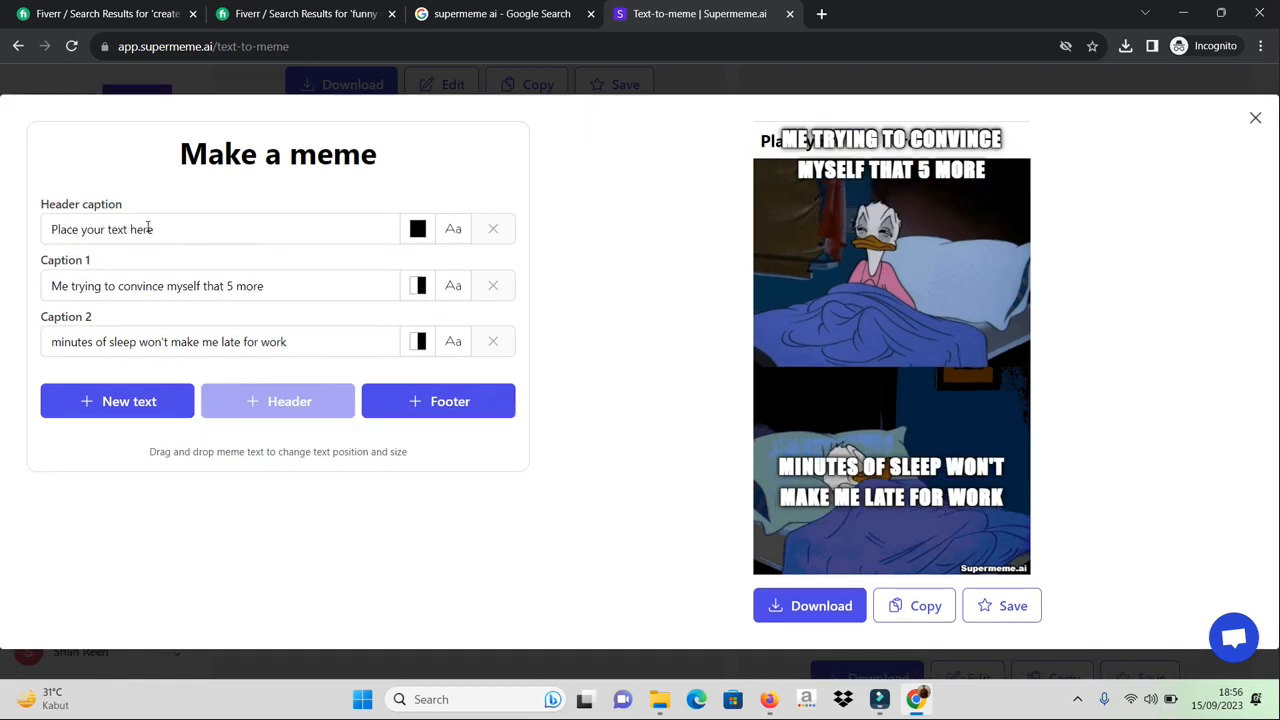
pyautogui.click(430, 407)
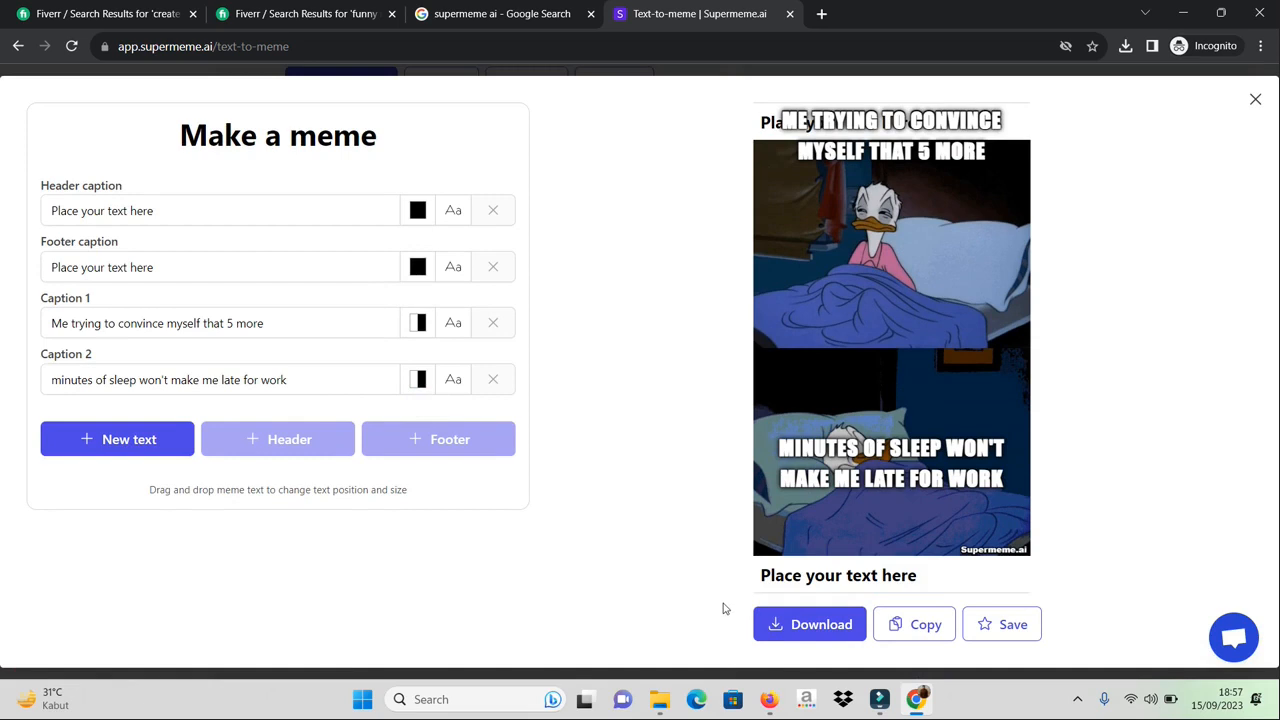
pyautogui.click(495, 216)
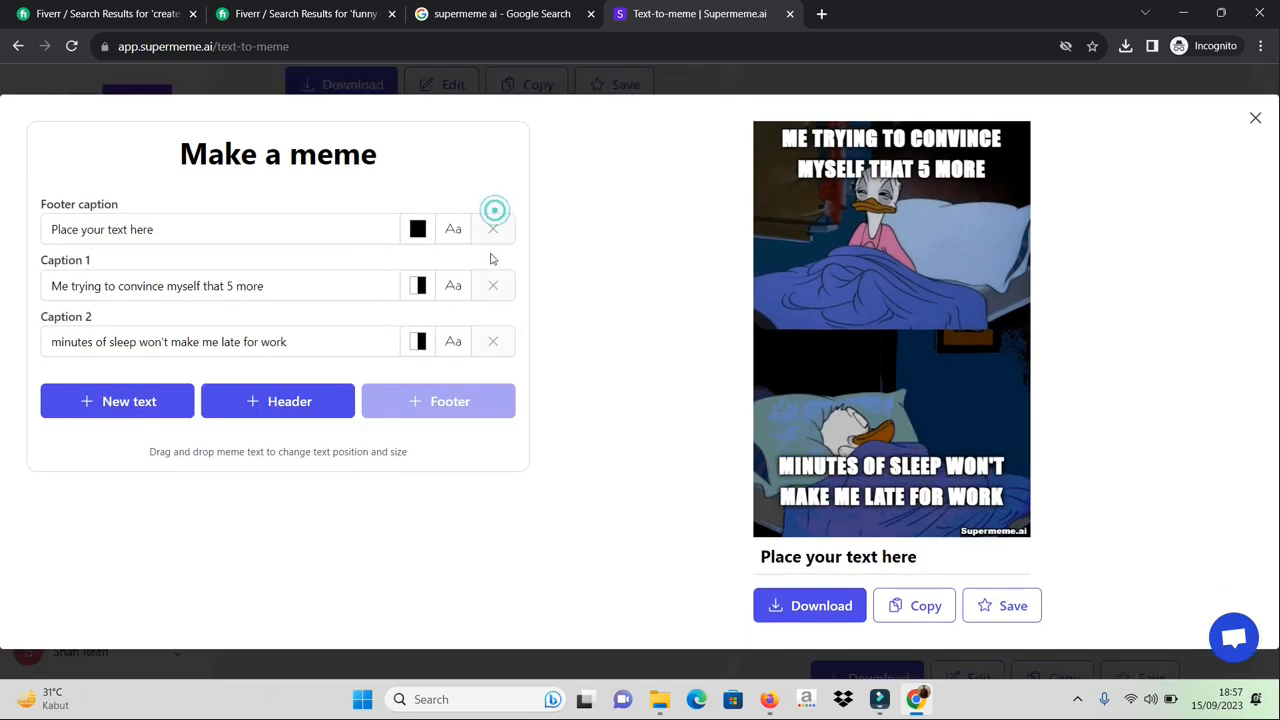
pyautogui.click(492, 228)
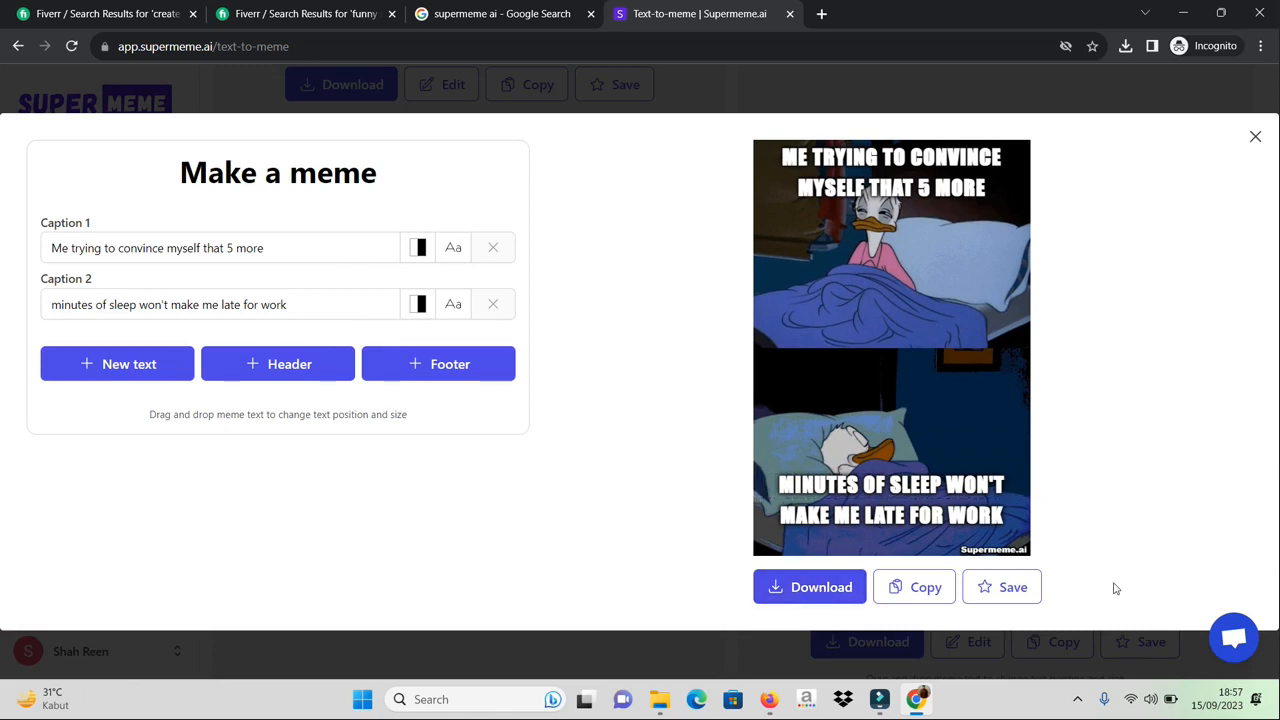
# Set the font of Caption 1 to Courier New and its font size to 17.
pyautogui.moveTo(890, 165)
pyautogui.click(456, 250)
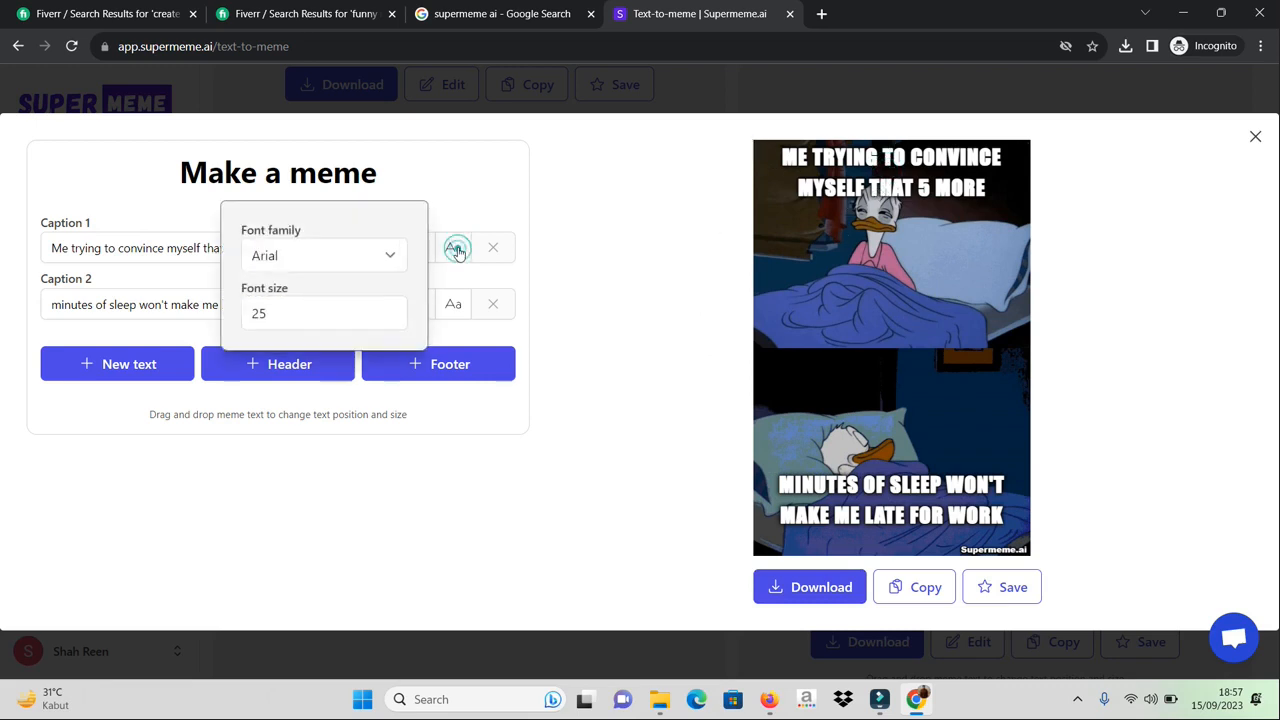
pyautogui.click(386, 258)
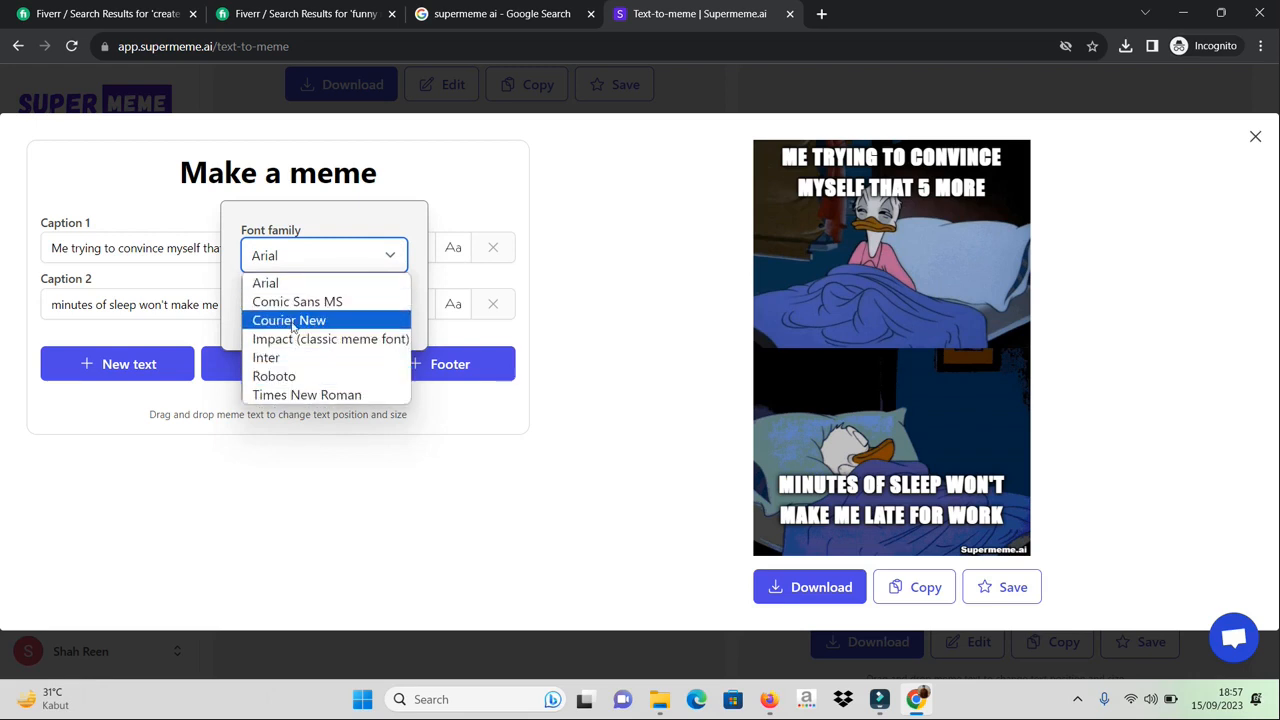
pyautogui.click(293, 322)
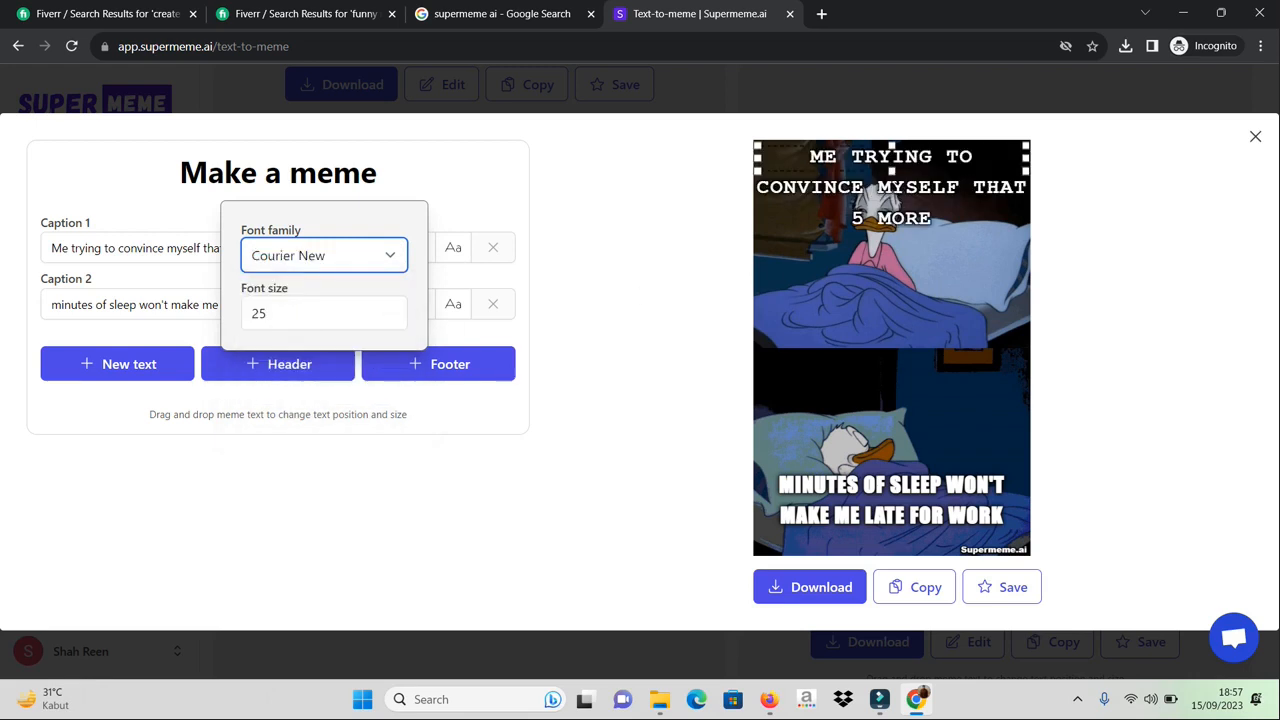
pyautogui.click(391, 309)
pyautogui.click(391, 309)
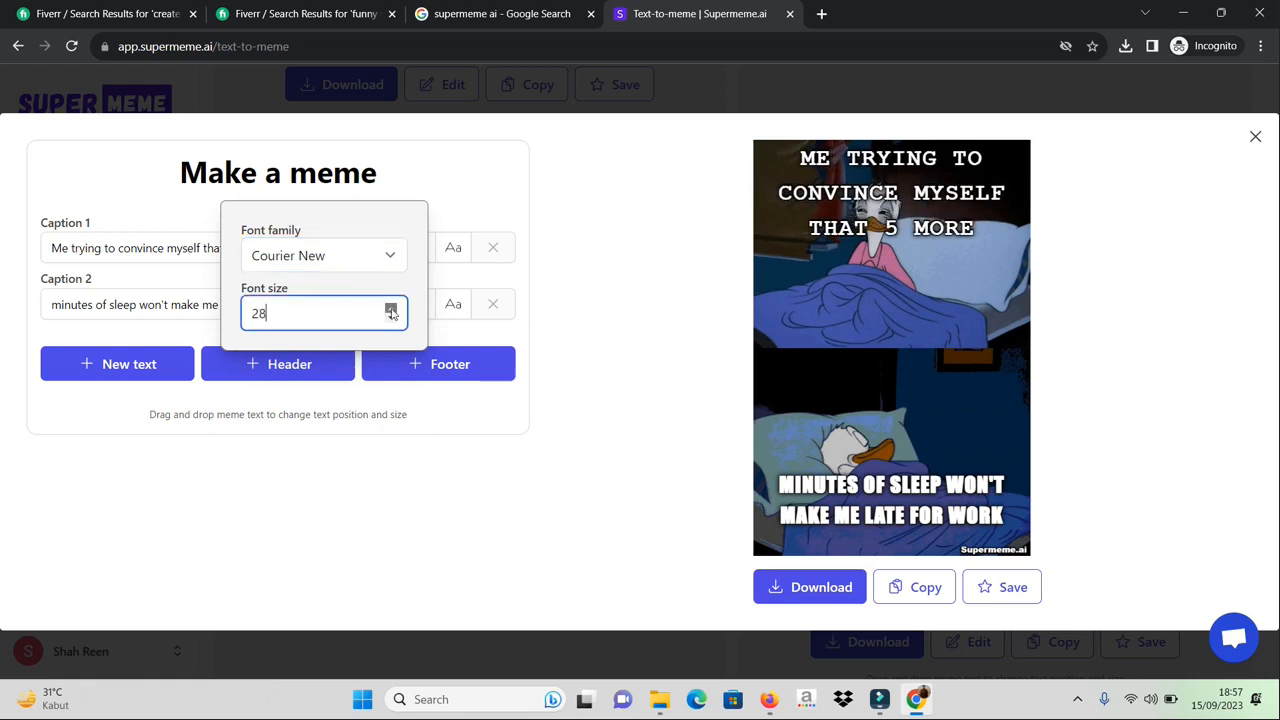
pyautogui.click(392, 320)
pyautogui.click(392, 320)
pyautogui.click(392, 320)
pyautogui.click(392, 320)
pyautogui.click(391, 319)
pyautogui.click(391, 319)
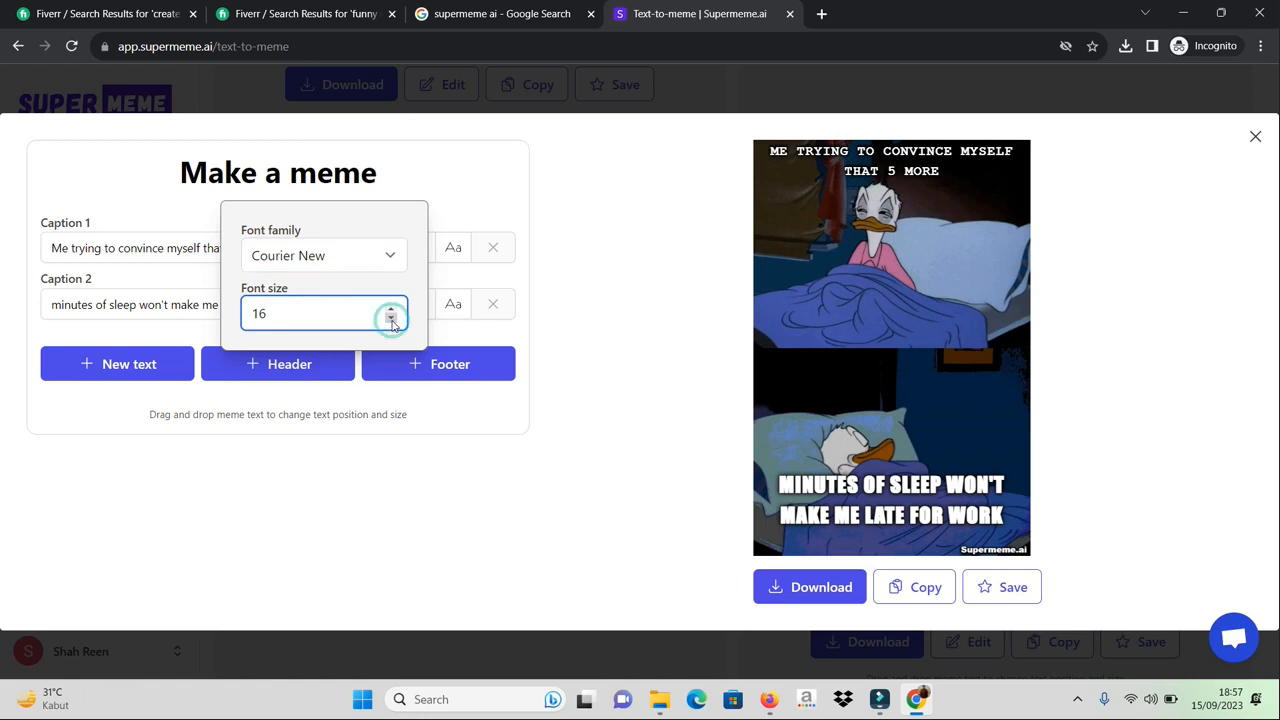
pyautogui.click(390, 309)
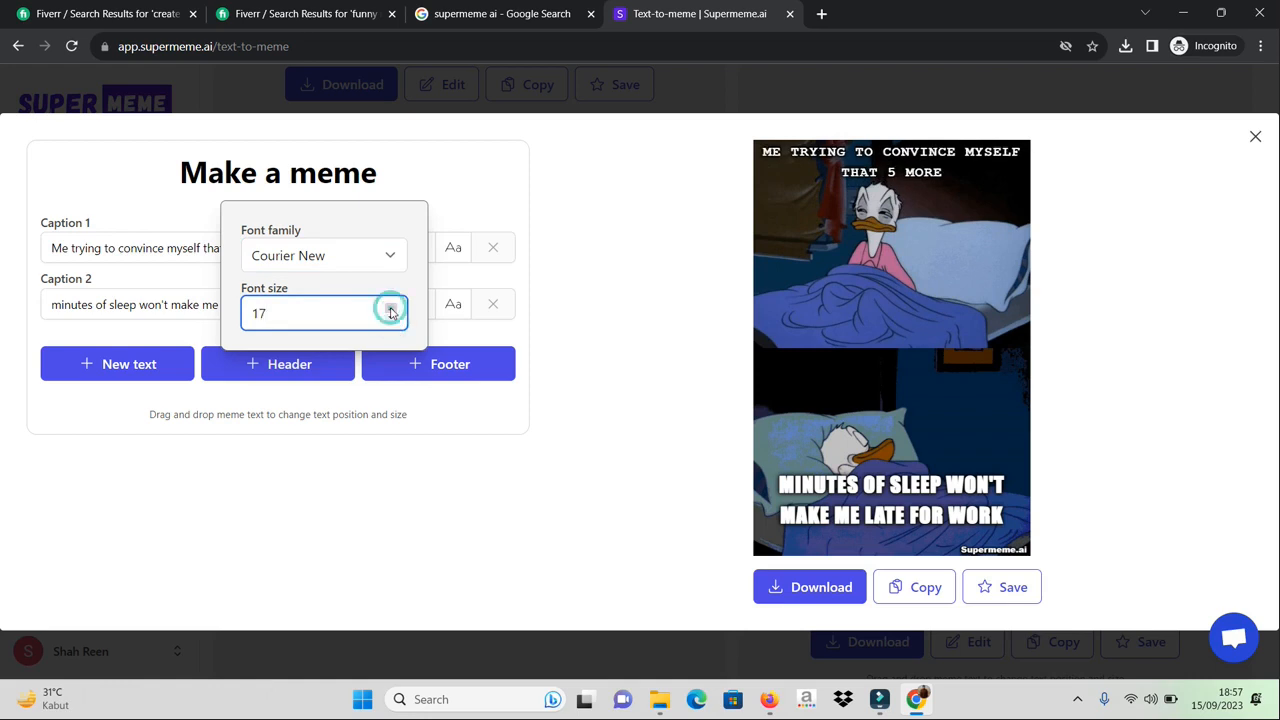
pyautogui.click(570, 242)
# Set the font of Caption 2 to Courier New and its font size to 18.
pyautogui.click(454, 304)
pyautogui.click(358, 313)
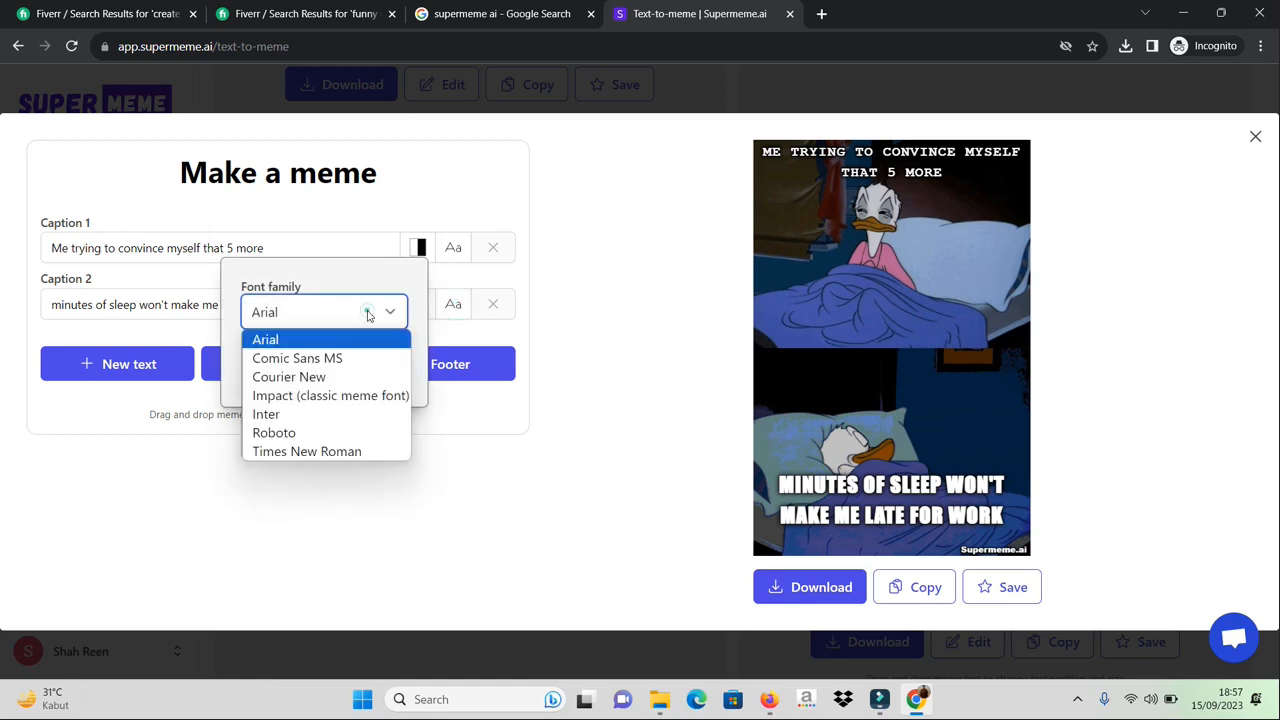
pyautogui.click(300, 374)
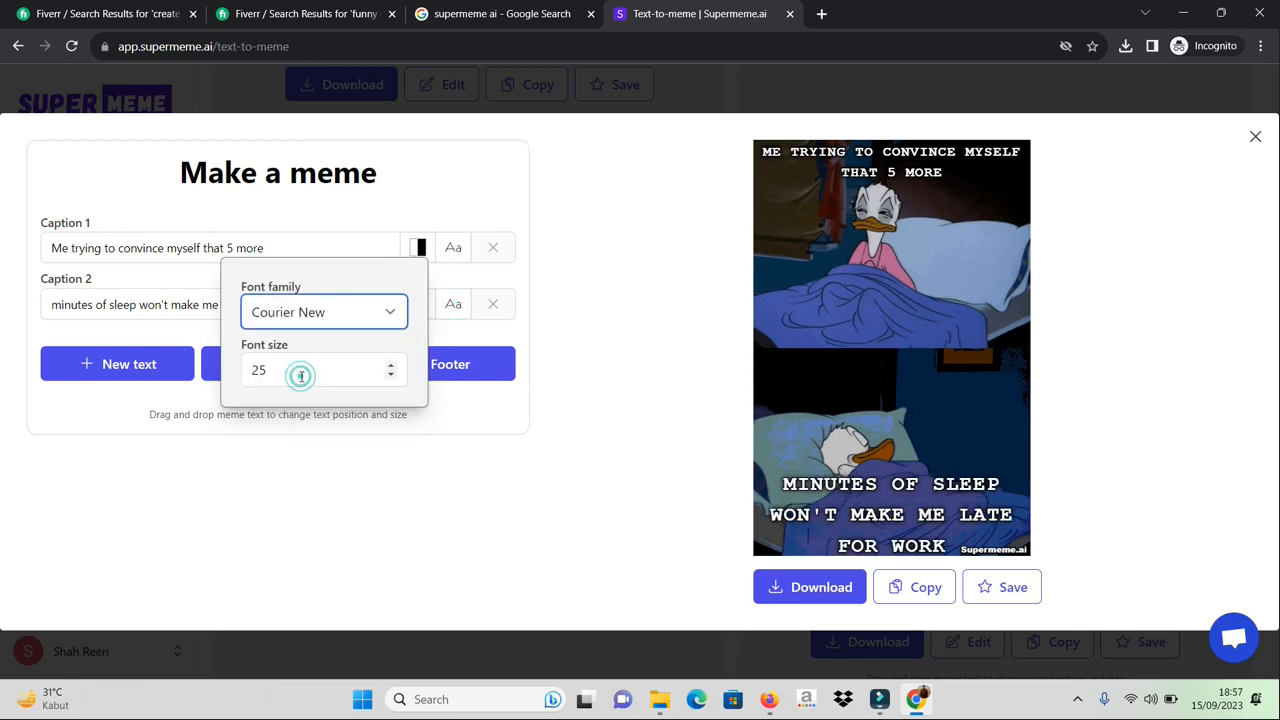
pyautogui.click(390, 374)
pyautogui.click(390, 374)
pyautogui.click(390, 374)
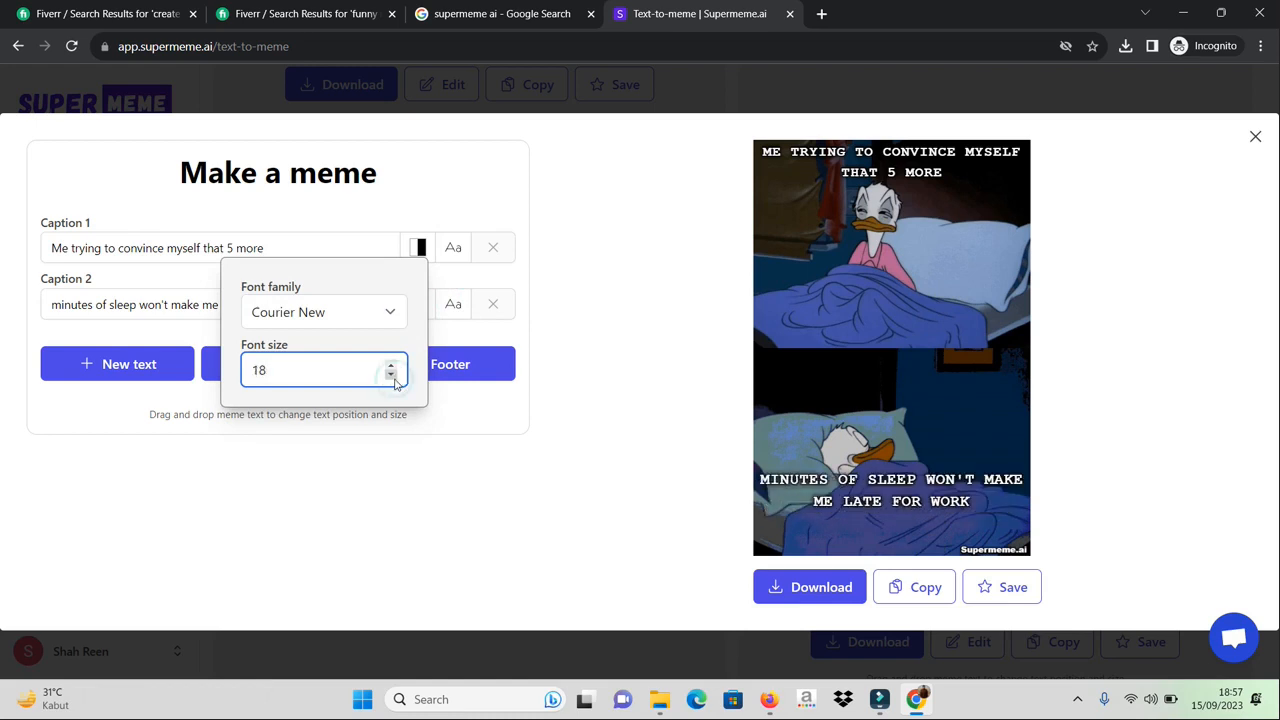
# Move the second caption down to the lower edge of the duck picture and close the meme editor.
pyautogui.moveTo(910, 495); pyautogui.dragTo(913, 536)
pyautogui.moveTo(1010, 541); pyautogui.dragTo(965, 530)
pyautogui.click(1195, 425)
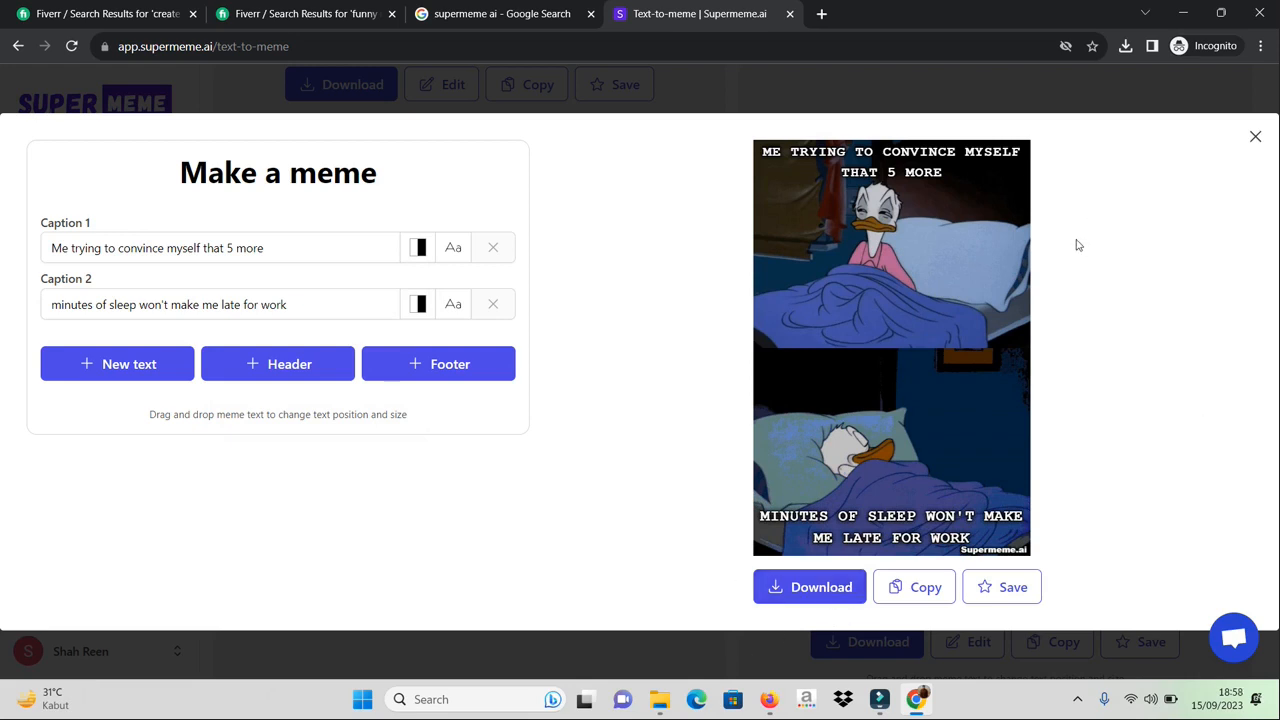
pyautogui.click(1255, 136)
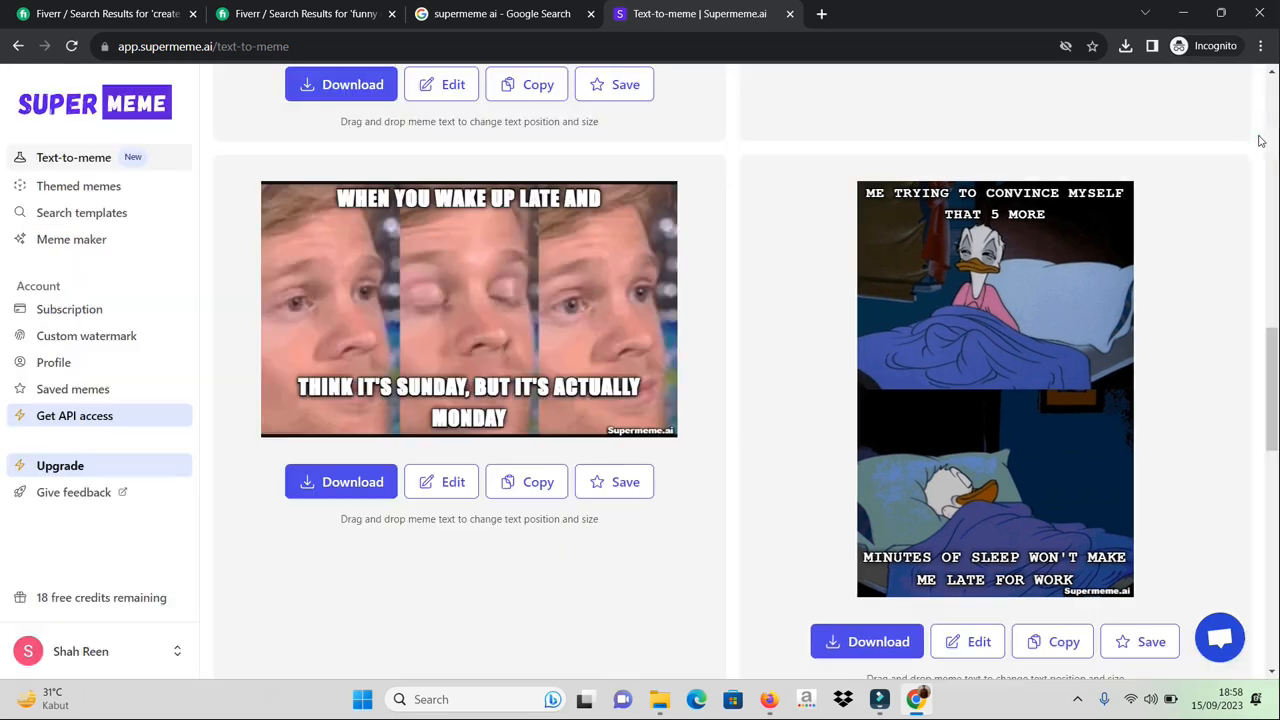
# Open the Themed memes generator and look over its theme field, image upload option and gallery of meme templates.
pyautogui.click(44, 190)
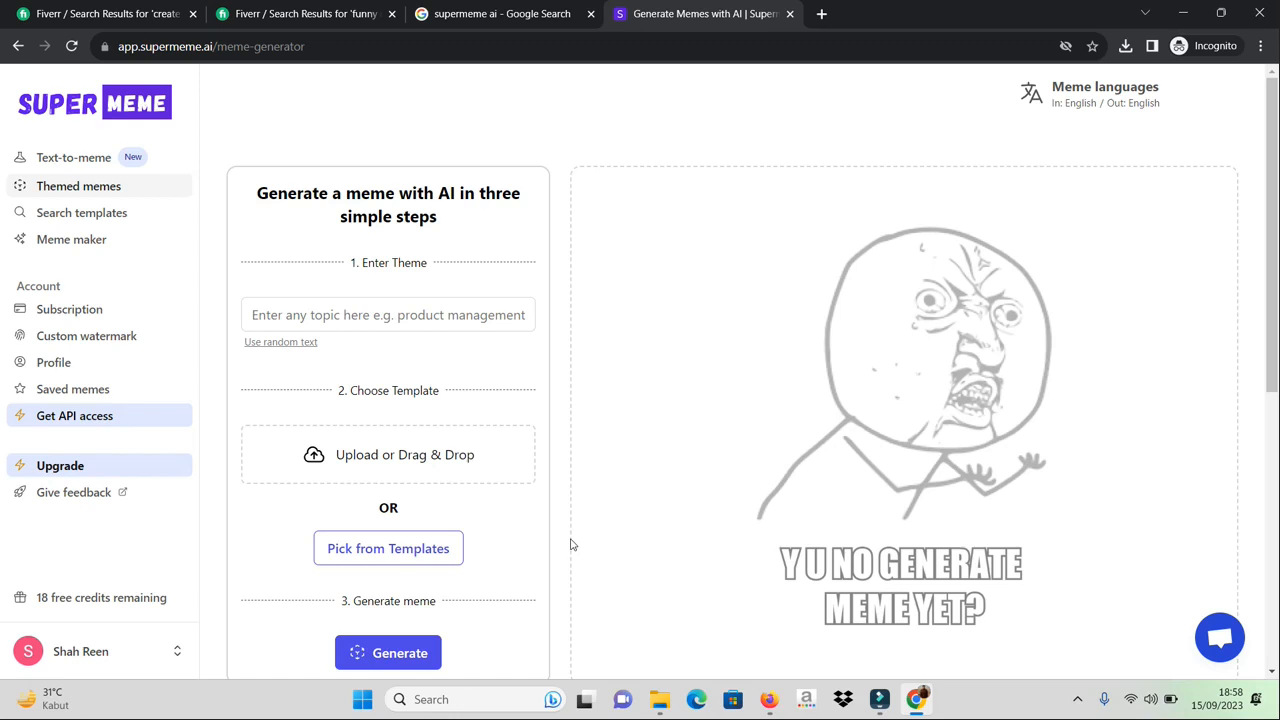
pyautogui.click(396, 319)
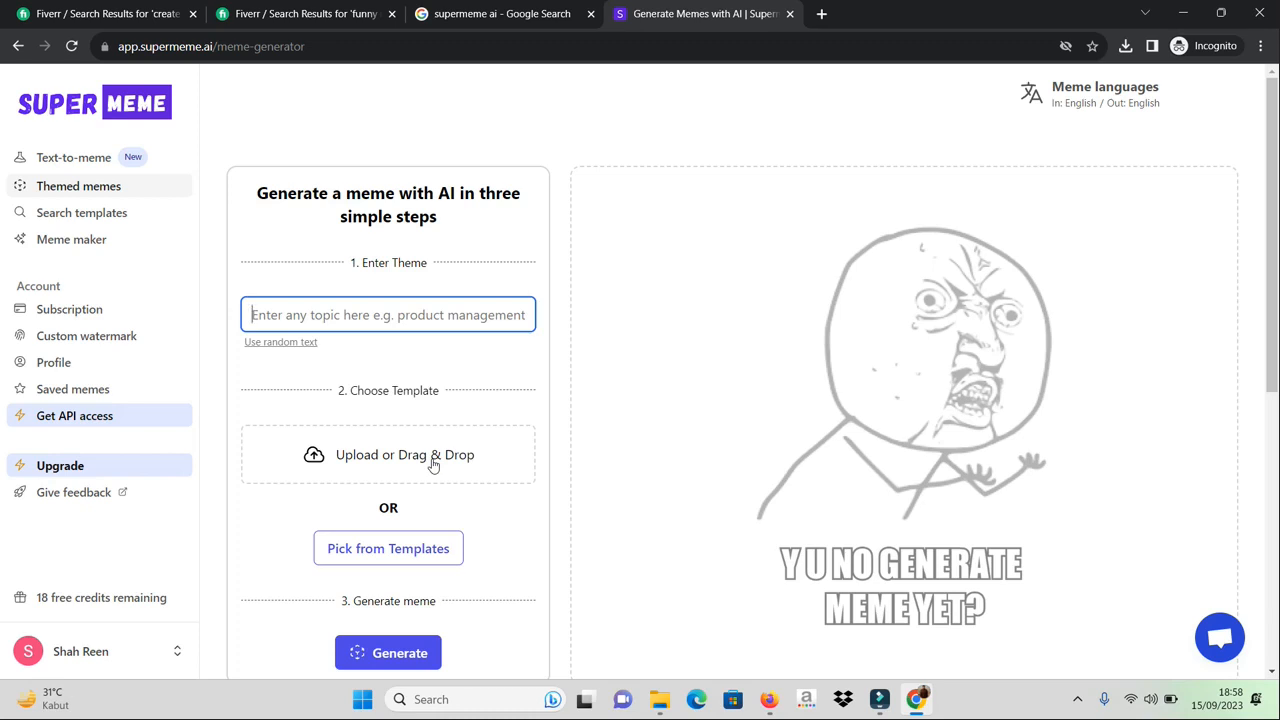
pyautogui.click(591, 377)
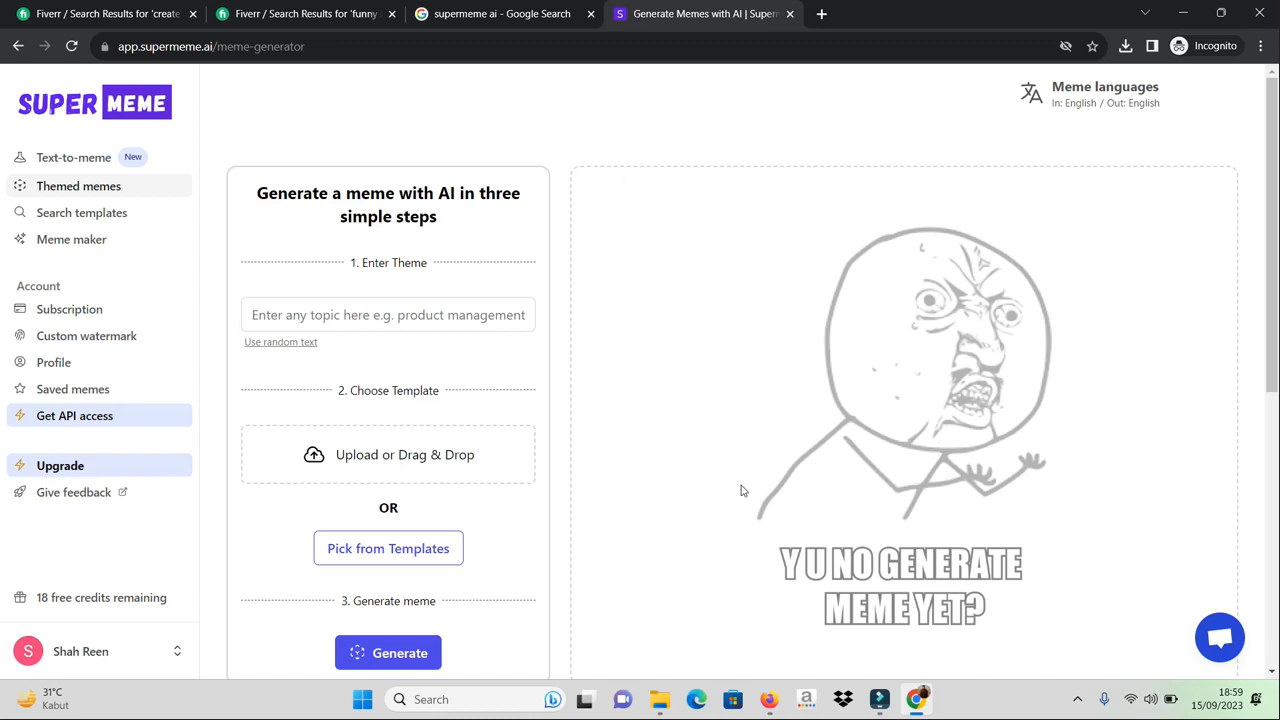
pyautogui.click(421, 549)
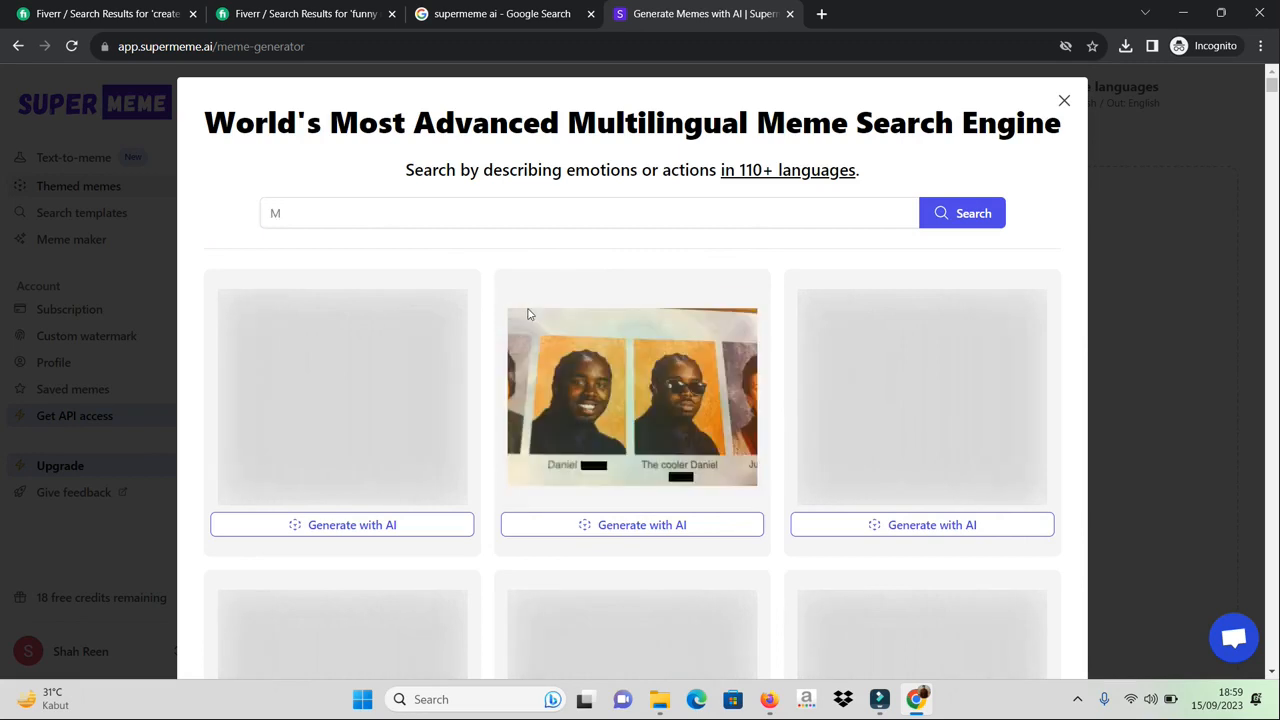
pyautogui.scroll(-4, 703, 537)
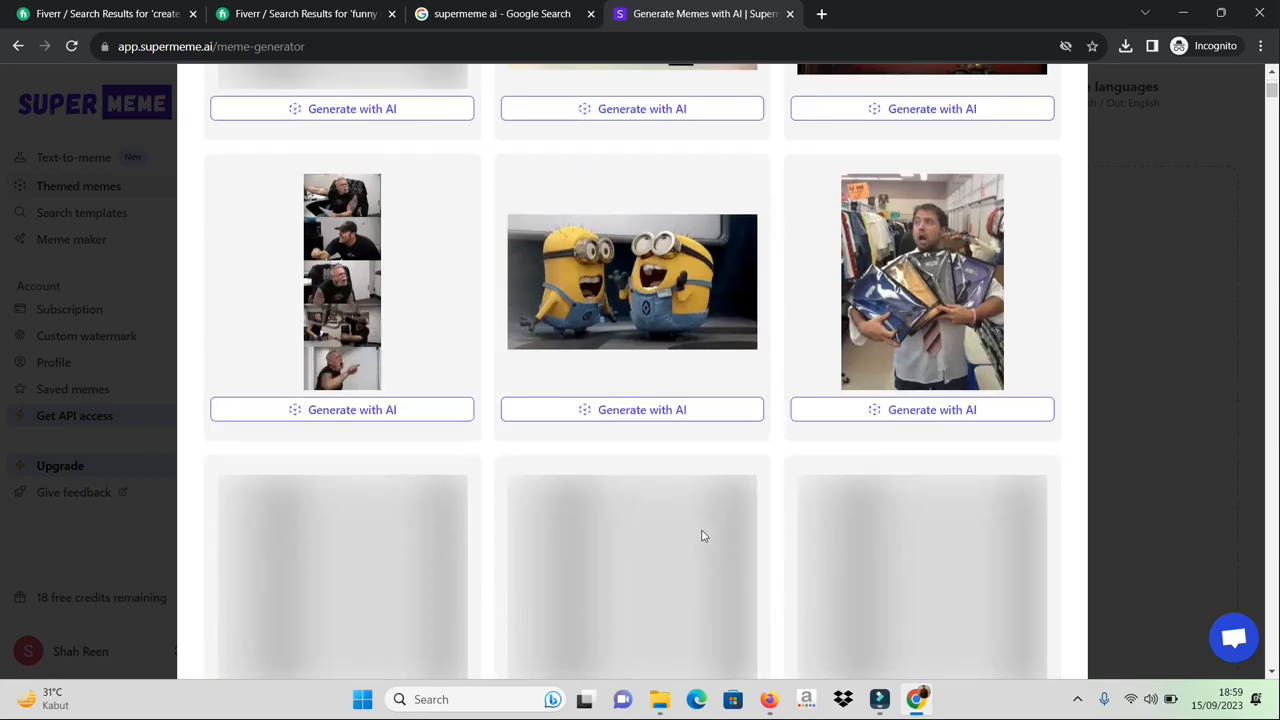
pyautogui.scroll(4, 770, 305)
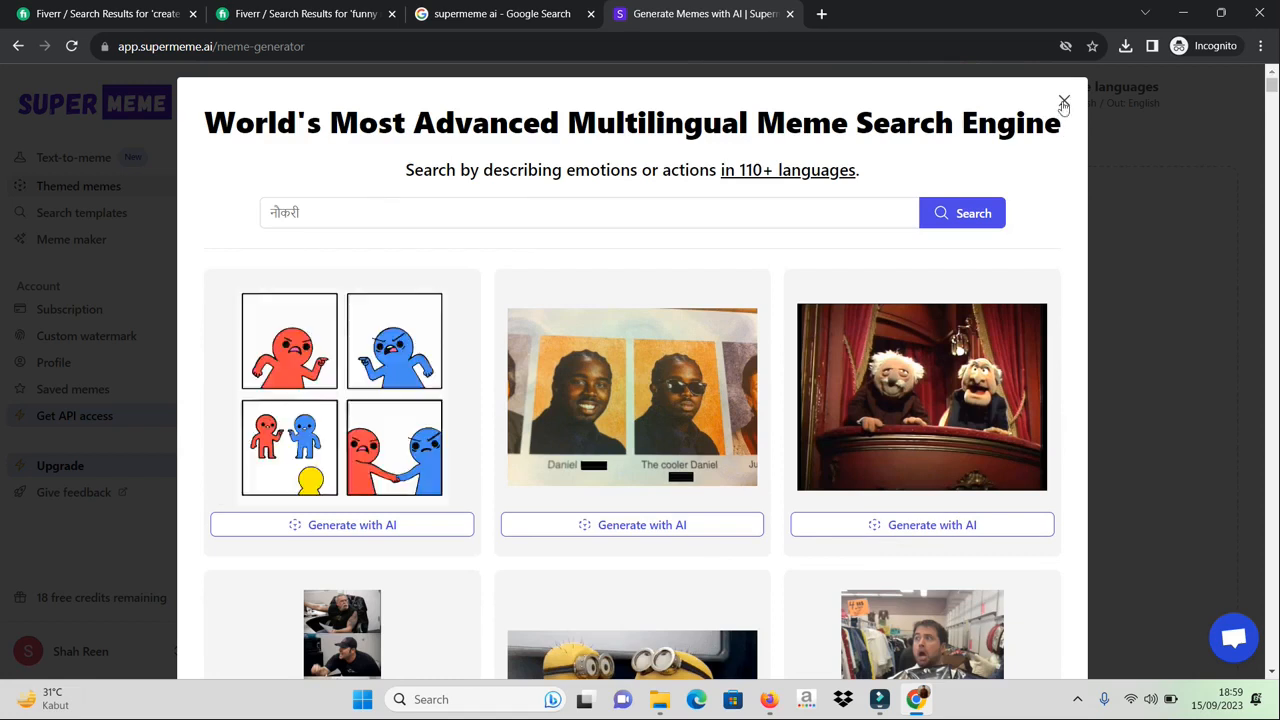
# Close the template gallery and open the Meme maker page.
pyautogui.click(1064, 100)
pyautogui.click(76, 242)
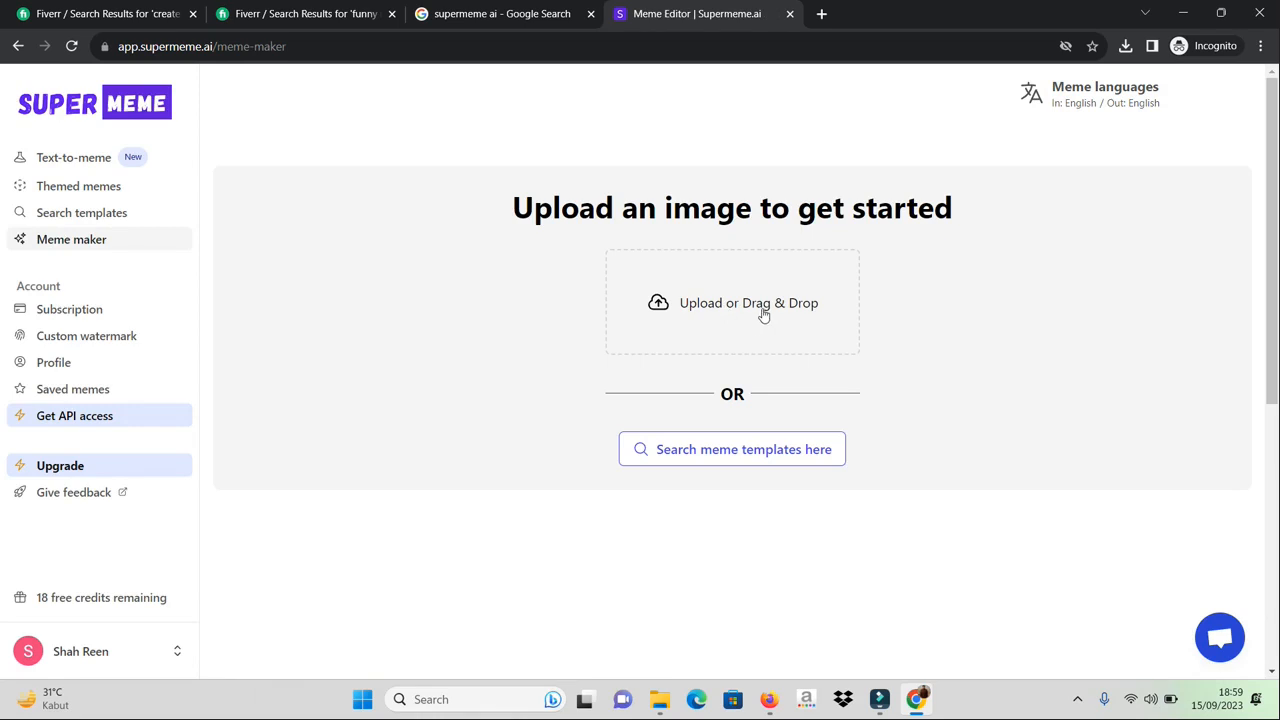
# Open the meme template search from the Meme maker page and look over its search field and gallery of templates.
pyautogui.click(746, 458)
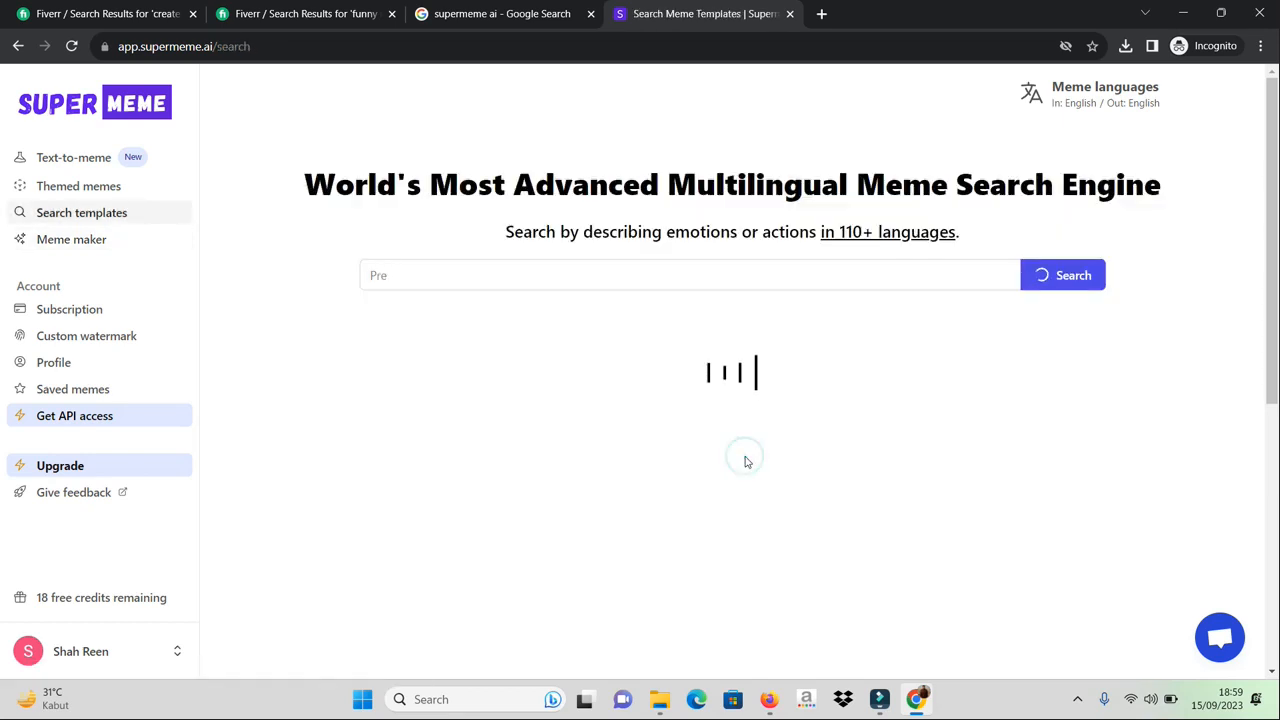
pyautogui.click(425, 276)
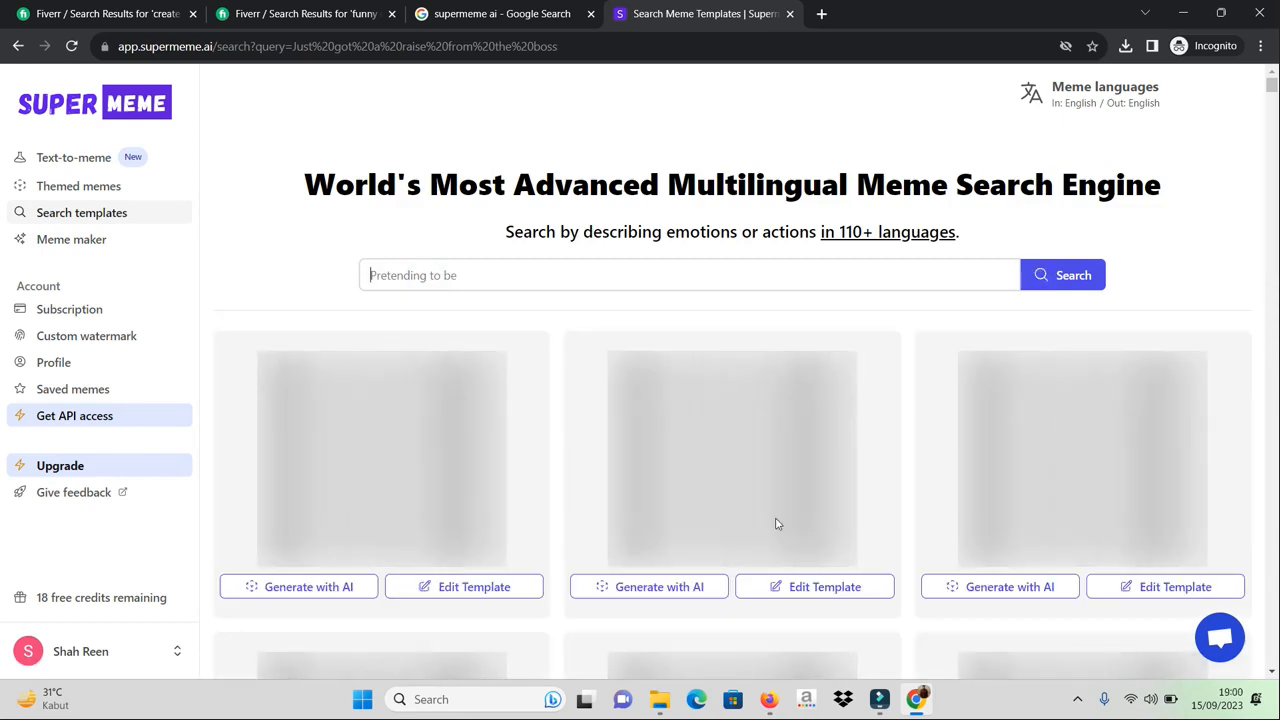
pyautogui.scroll(-4, 776, 523)
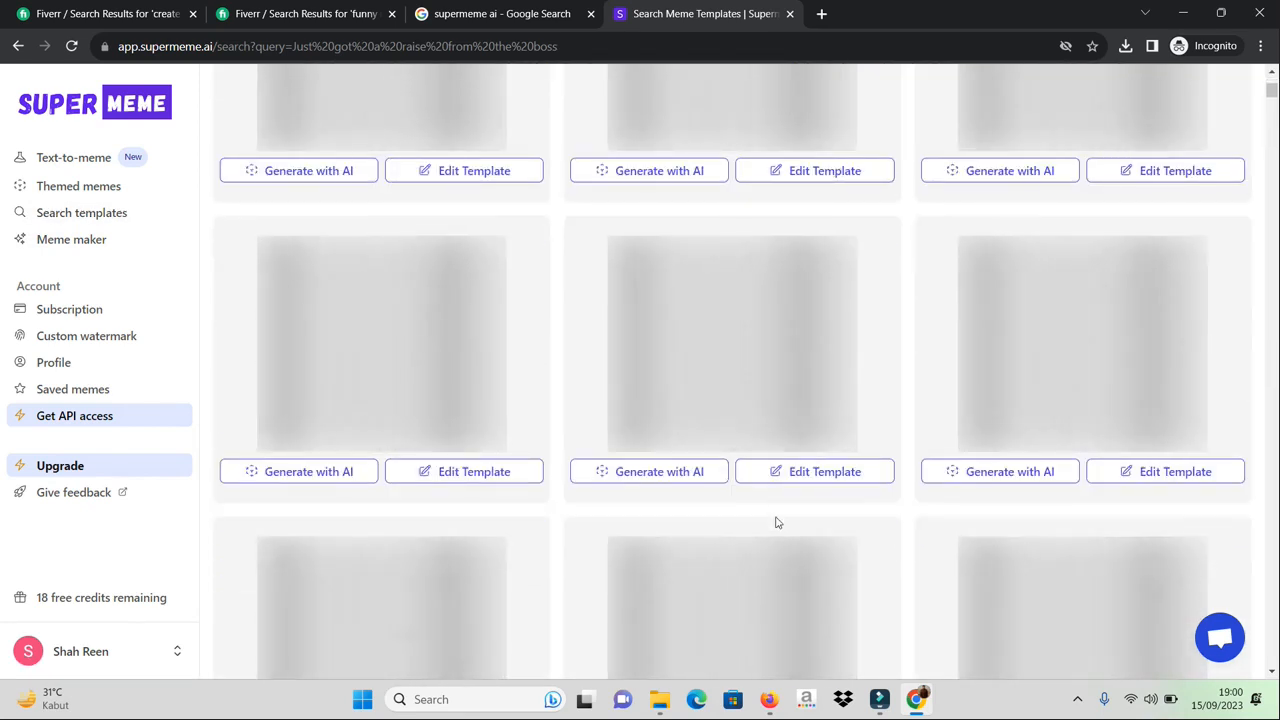
pyautogui.scroll(3, 776, 523)
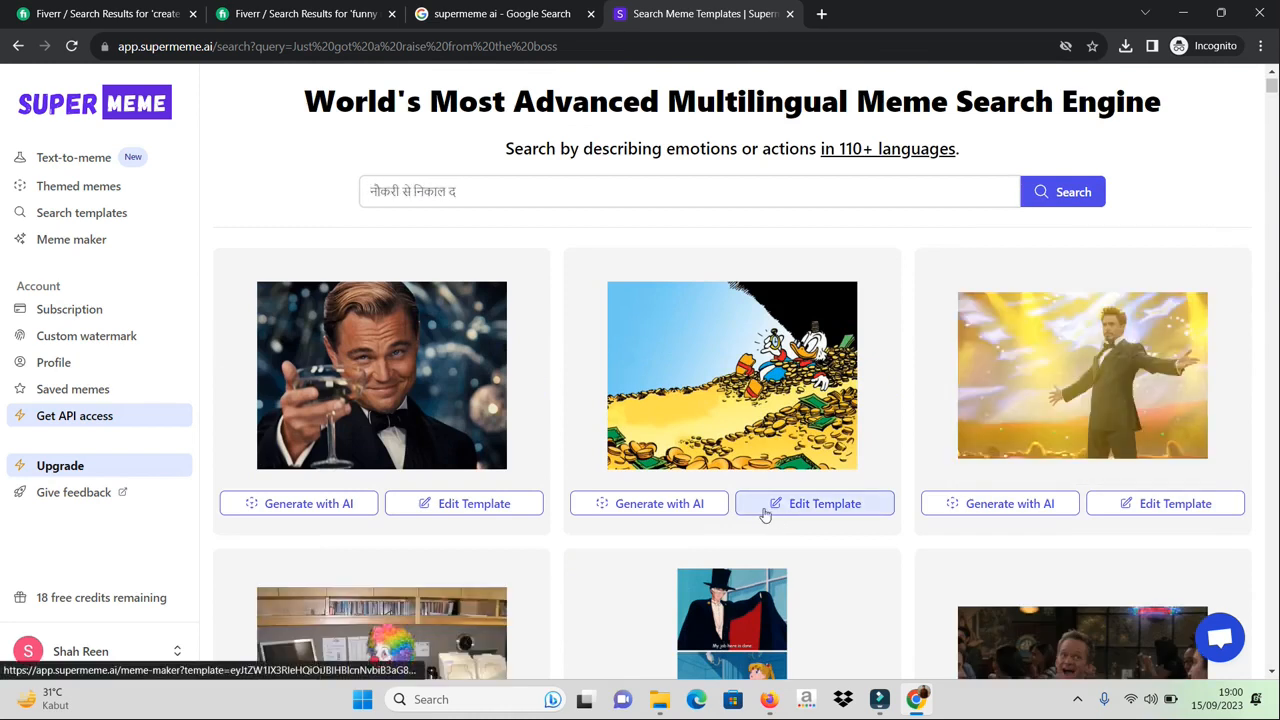
# Switch to the Fiverr results for funny memes to review the gigs, and return to the Supermeme.ai template search.
pyautogui.click(518, 14)
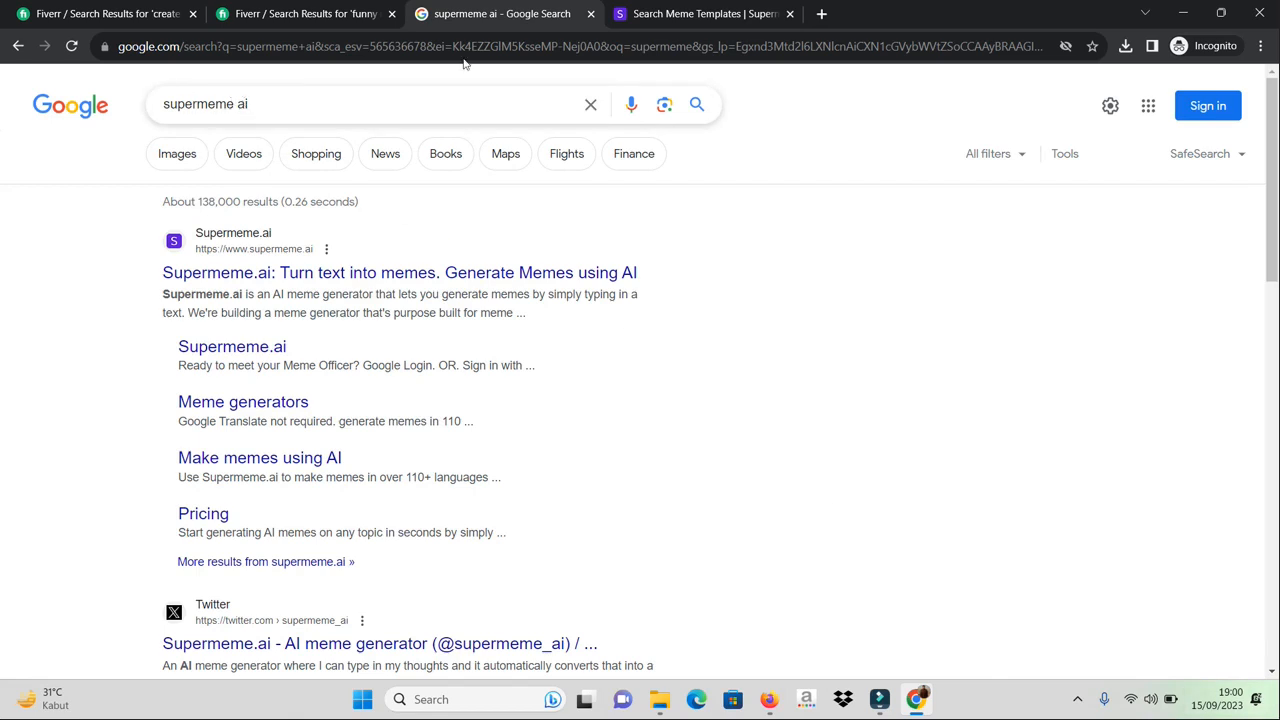
pyautogui.click(655, 13)
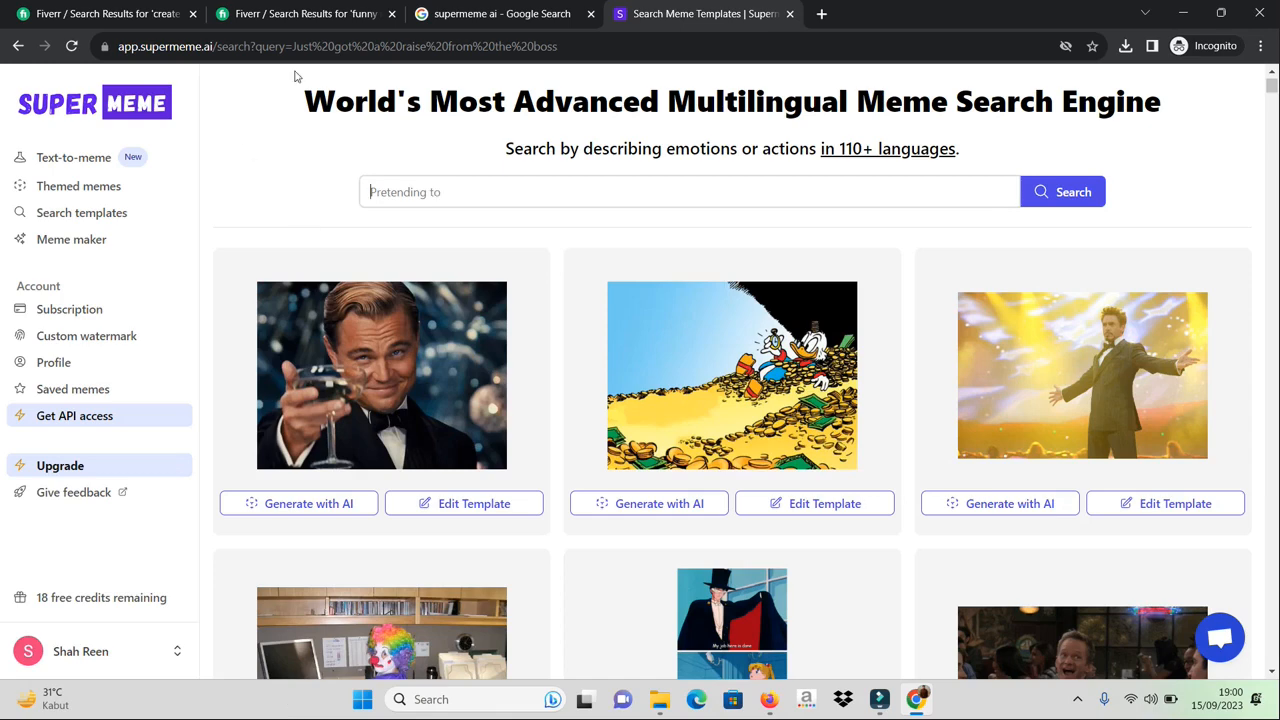
pyautogui.click(302, 14)
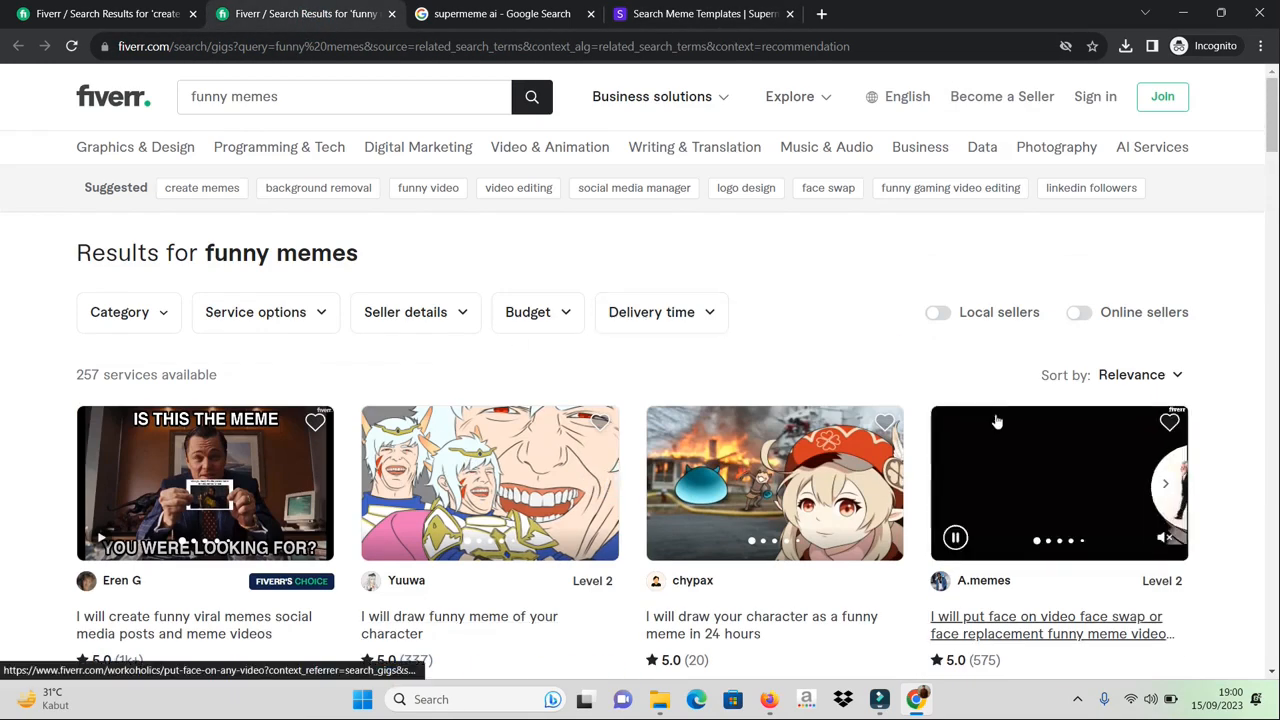
pyautogui.click(714, 13)
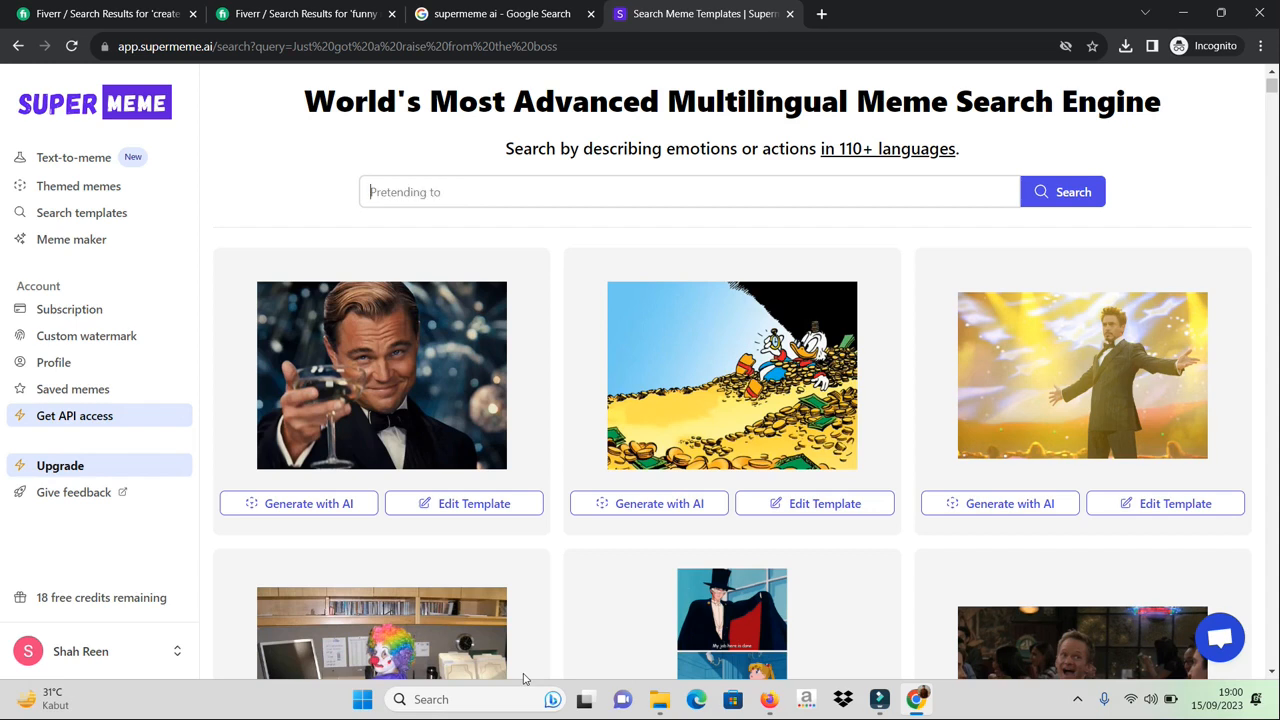
pyautogui.click(1078, 700)
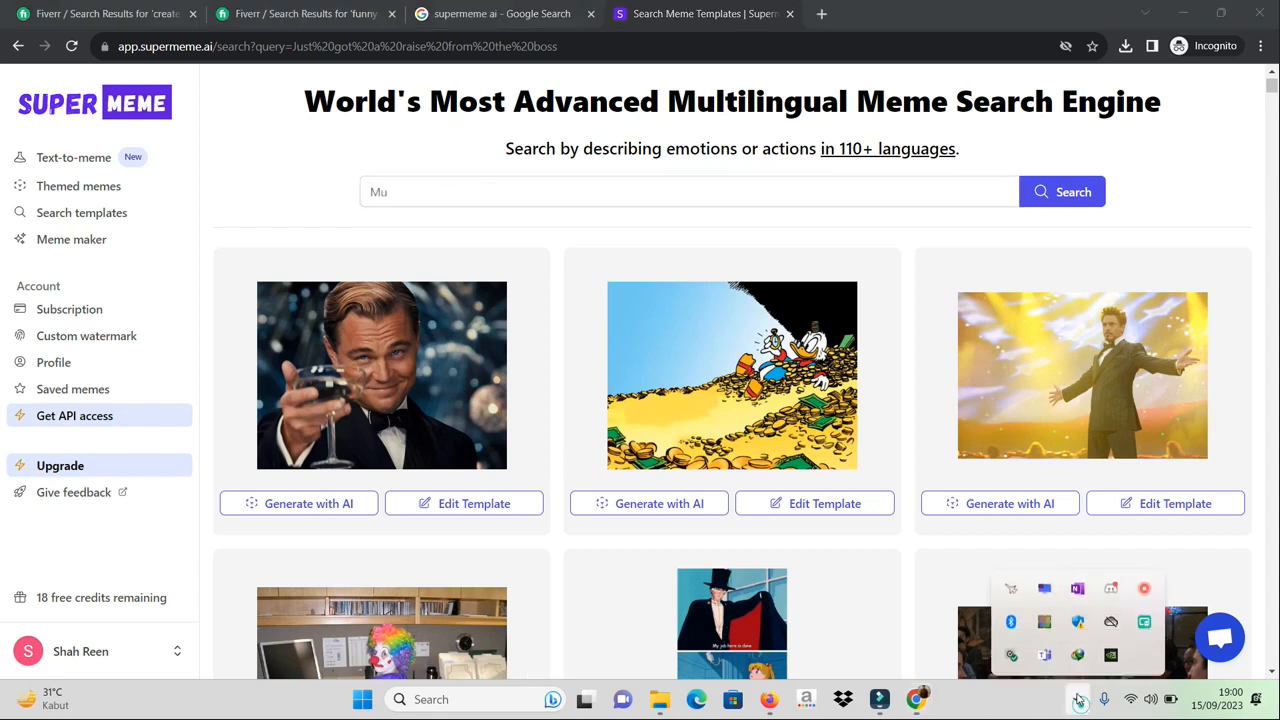